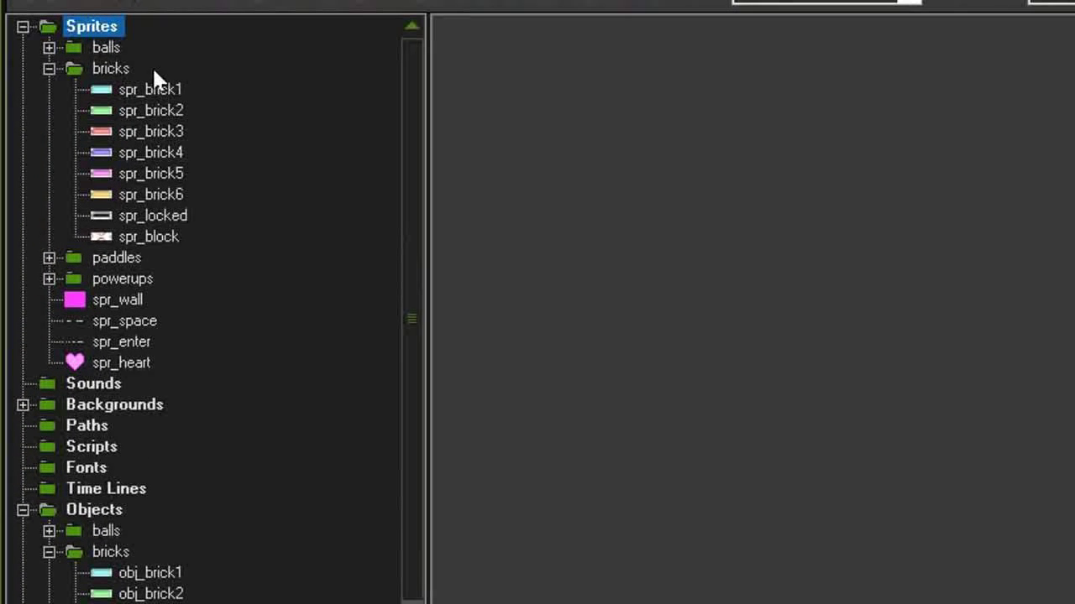
Review the spr_locked and spr_block sprite properties
double_click(179, 216)
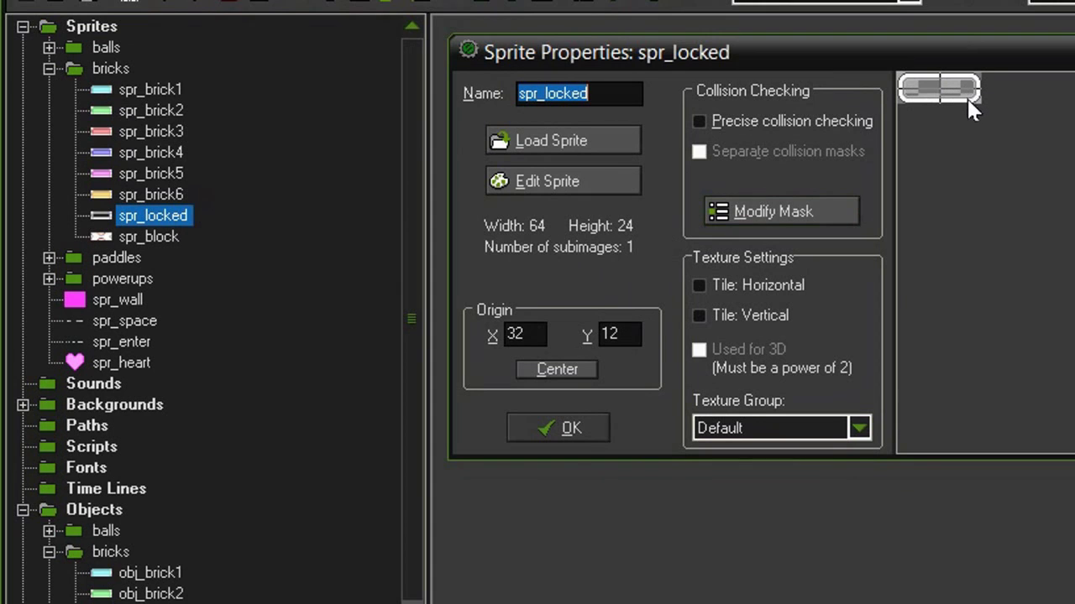
left_click(561, 430)
double_click(165, 247)
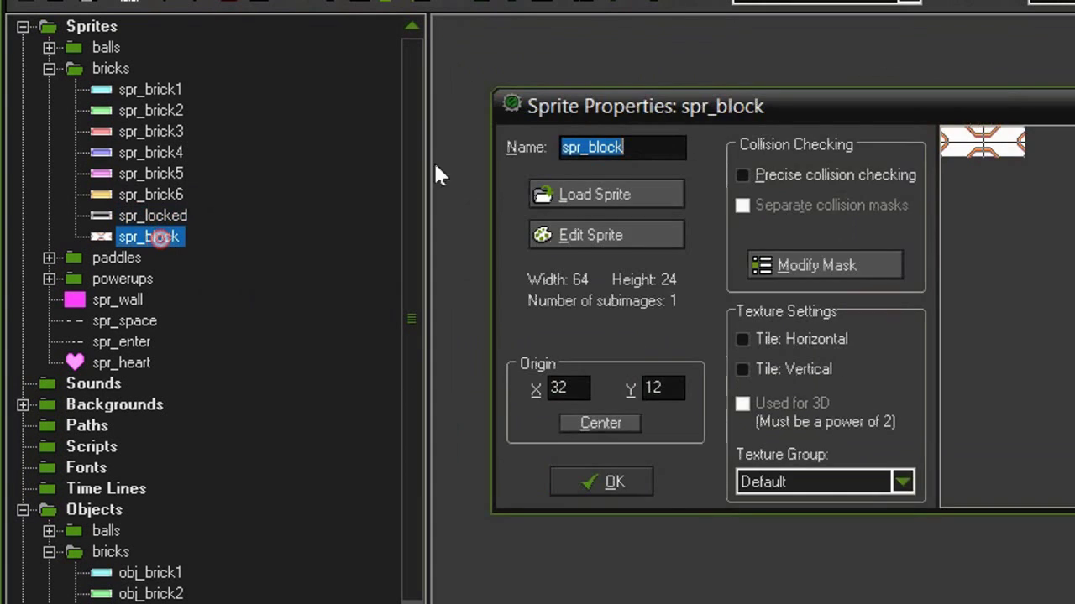
left_click_drag(550, 102, 496, 42)
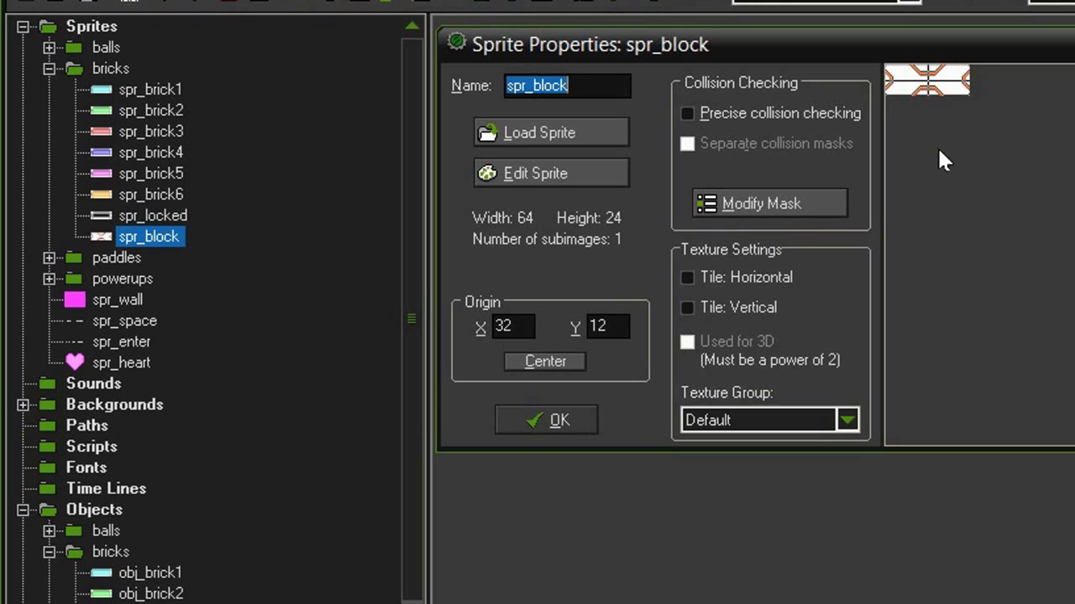
left_click(580, 420)
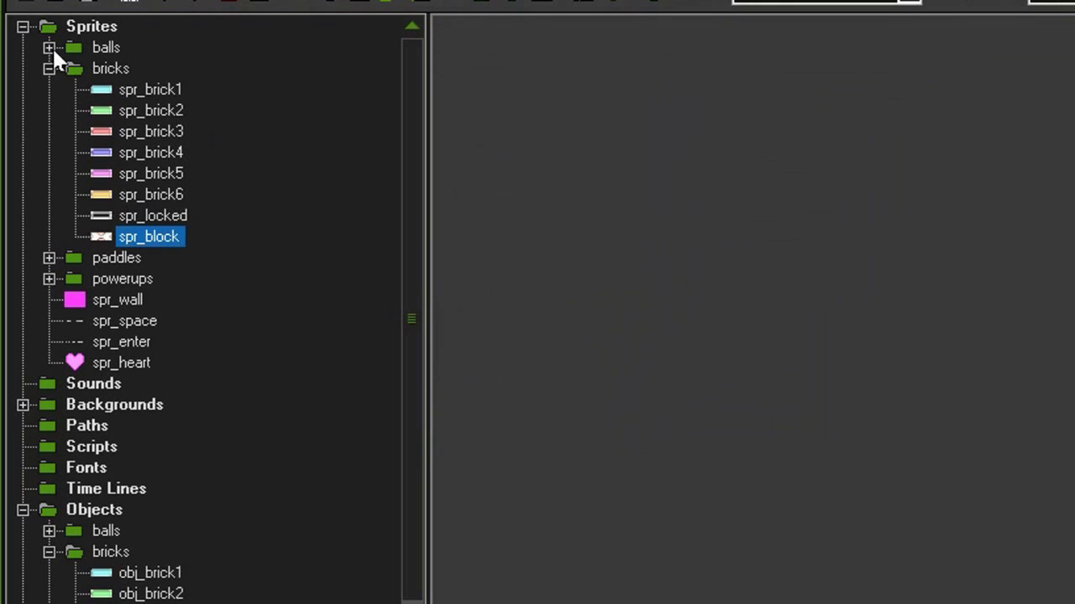
Collapse the sprites and review the obj_locked and obj_block object properties
left_click(21, 27)
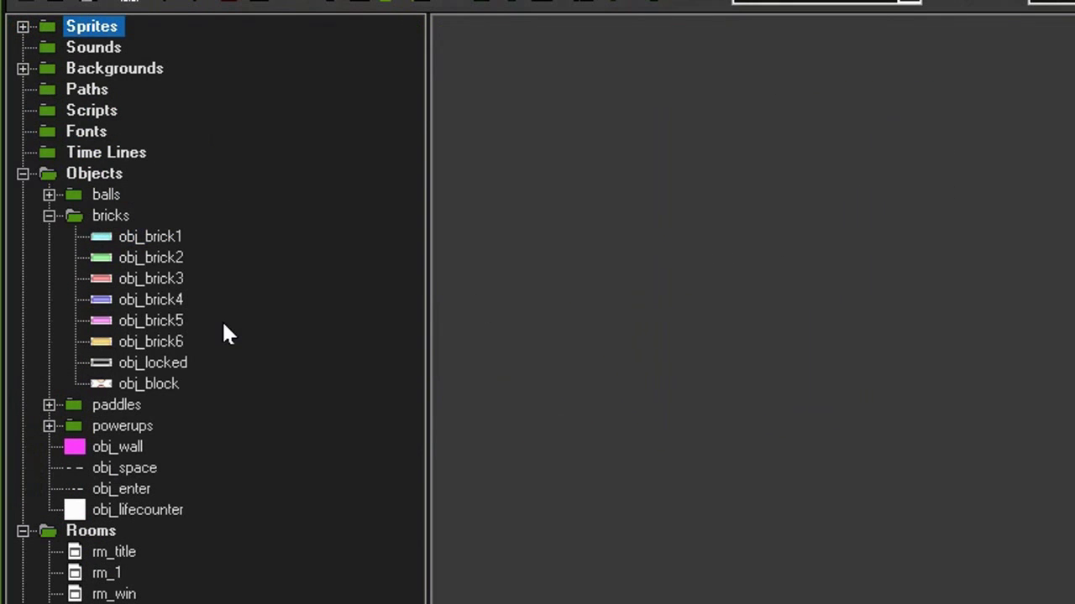
double_click(178, 366)
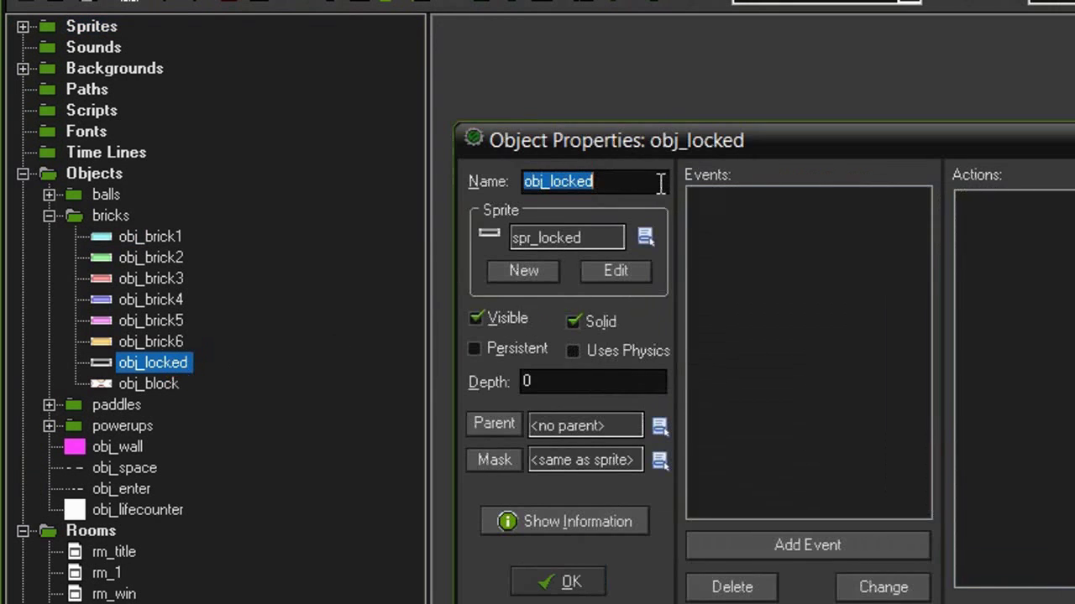
left_click_drag(659, 138, 657, 52)
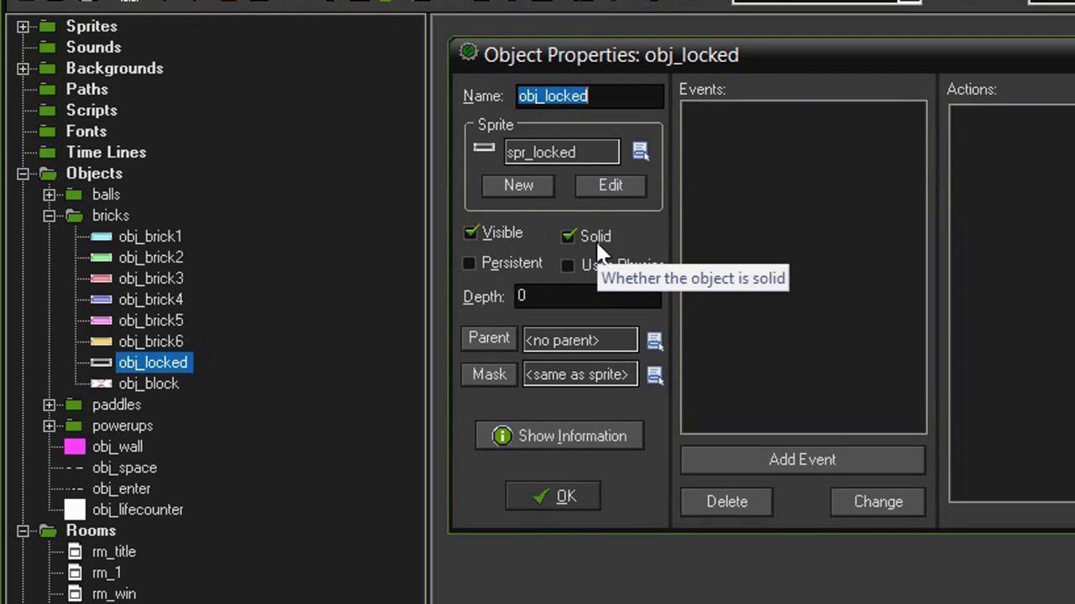
left_click(541, 497)
double_click(153, 383)
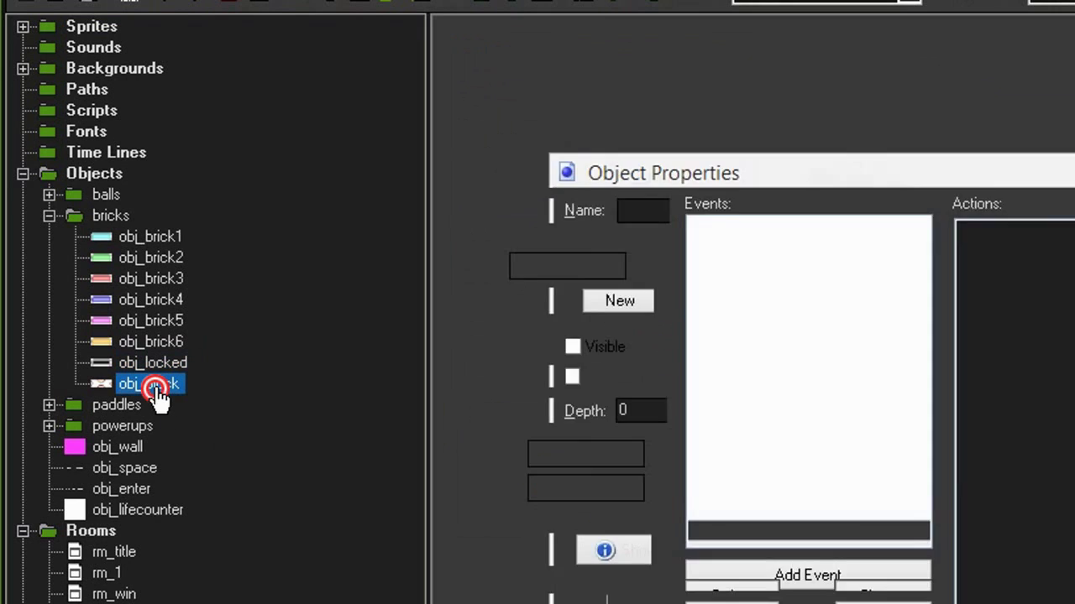
left_click_drag(729, 174, 713, 60)
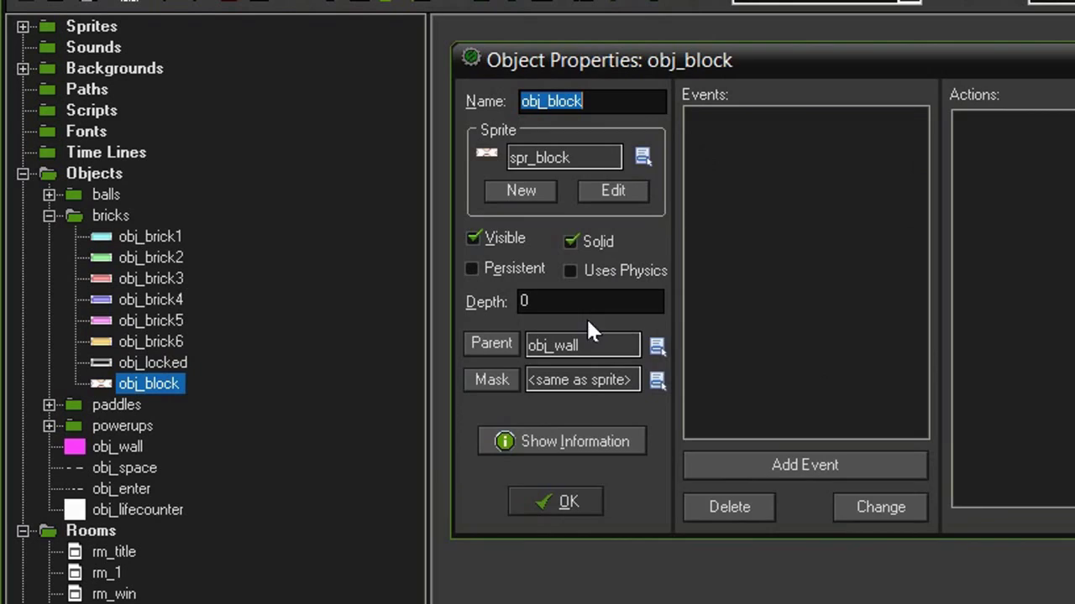
left_click(596, 502)
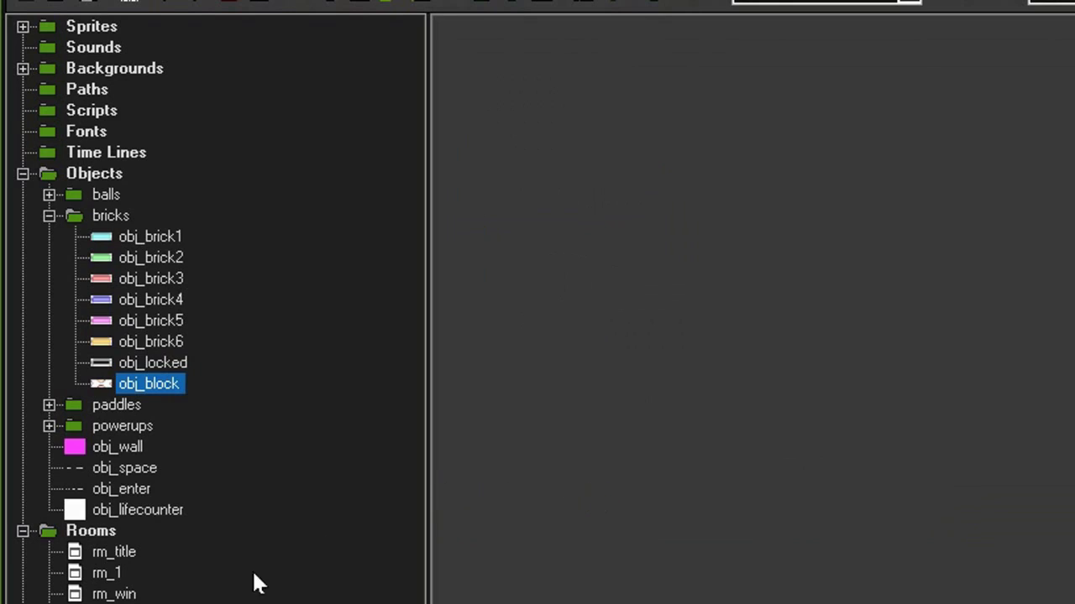
double_click(102, 574)
left_click_drag(822, 225, 600, 95)
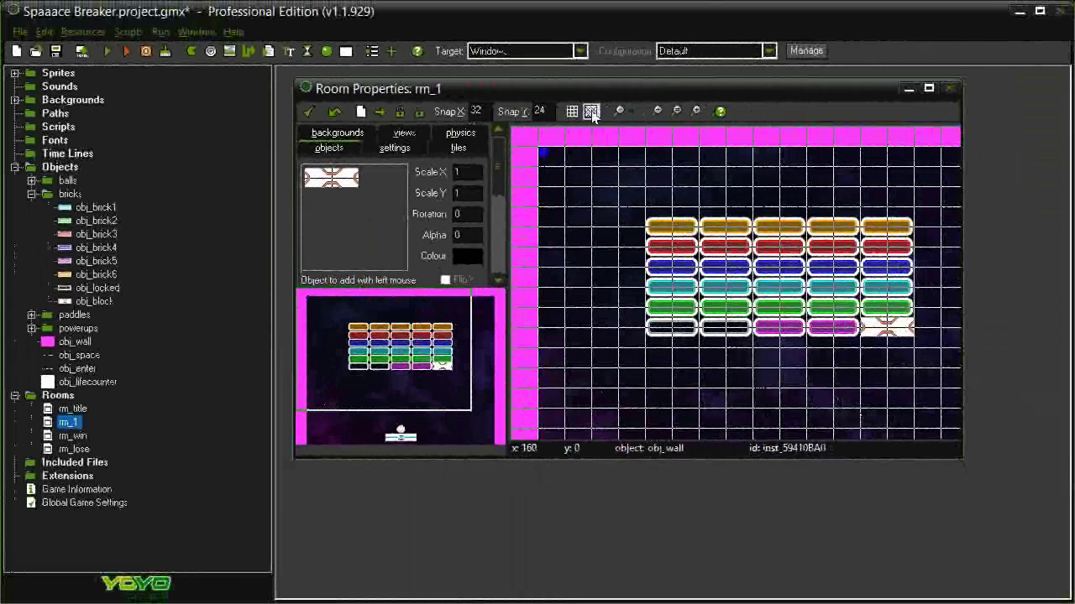
left_click(591, 112)
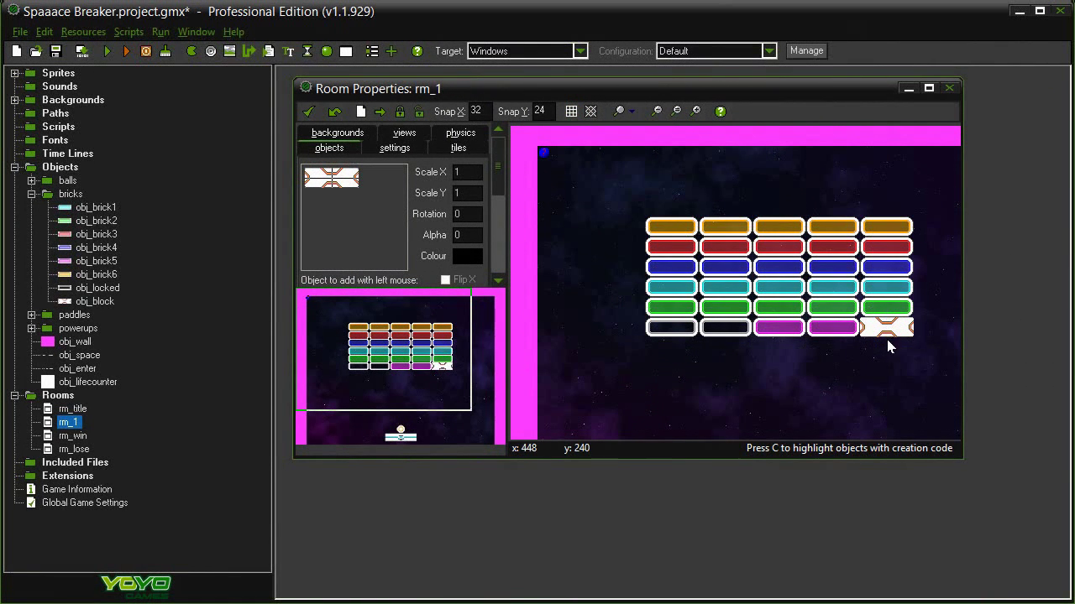
scroll(871, 375, "down", 2)
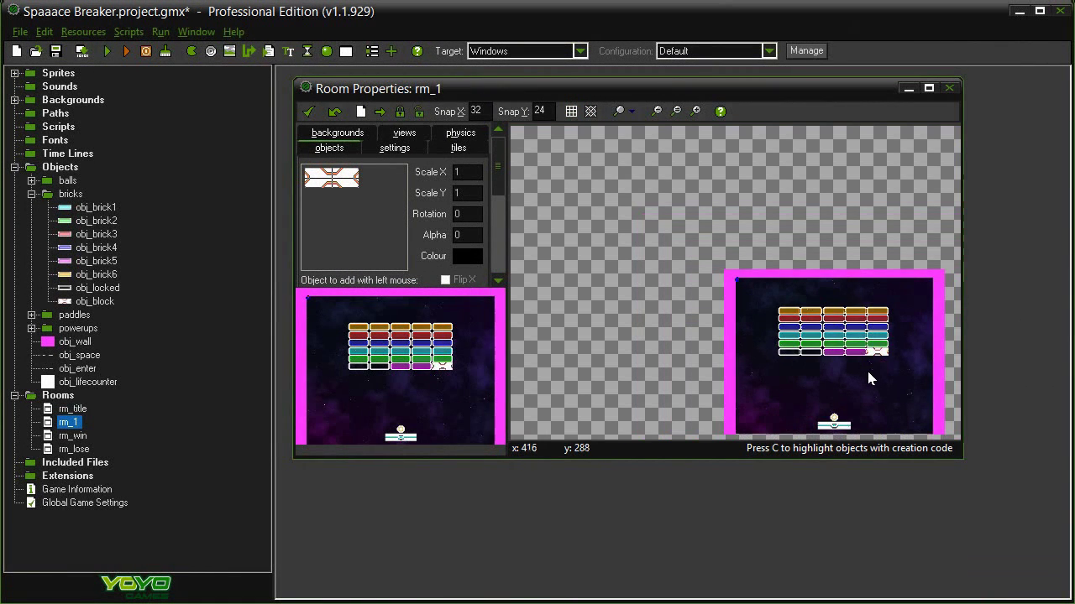
scroll(872, 378, "up", 1)
scroll(871, 384, "up", 1)
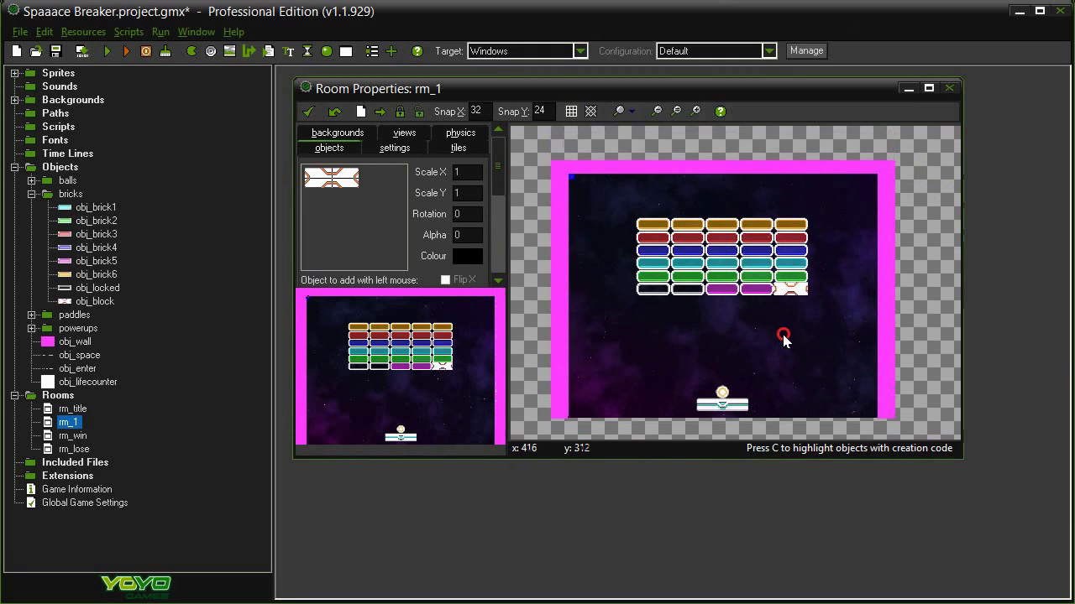
scroll(782, 334, "up", 1)
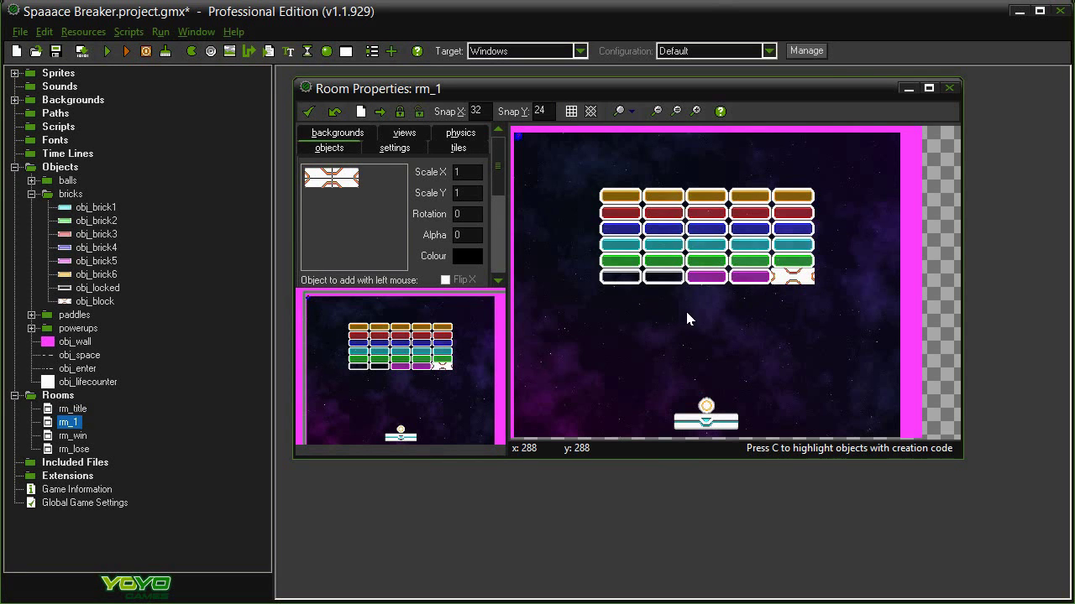
left_click(948, 88)
Open obj_ball from the balls group and add a Collision event with bricks > obj_locked
left_click(31, 180)
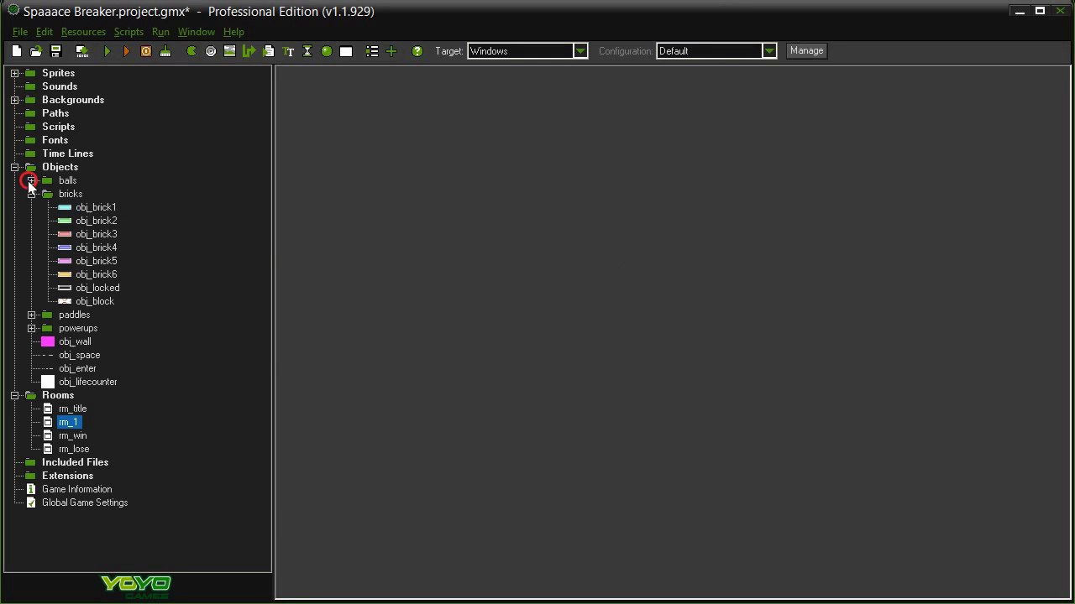
double_click(89, 194)
left_click_drag(476, 219, 464, 106)
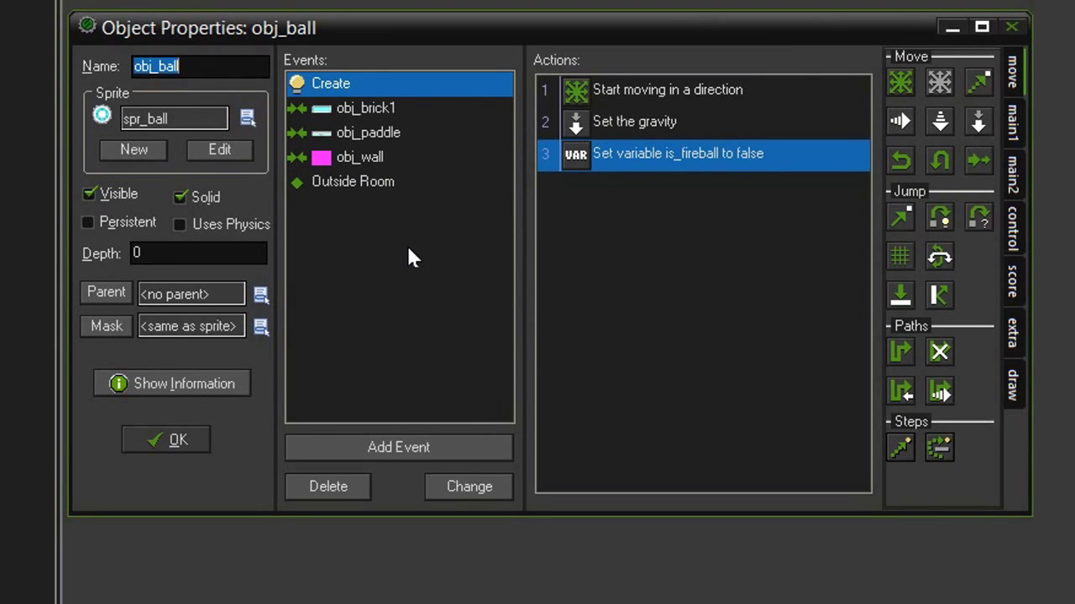
left_click(371, 448)
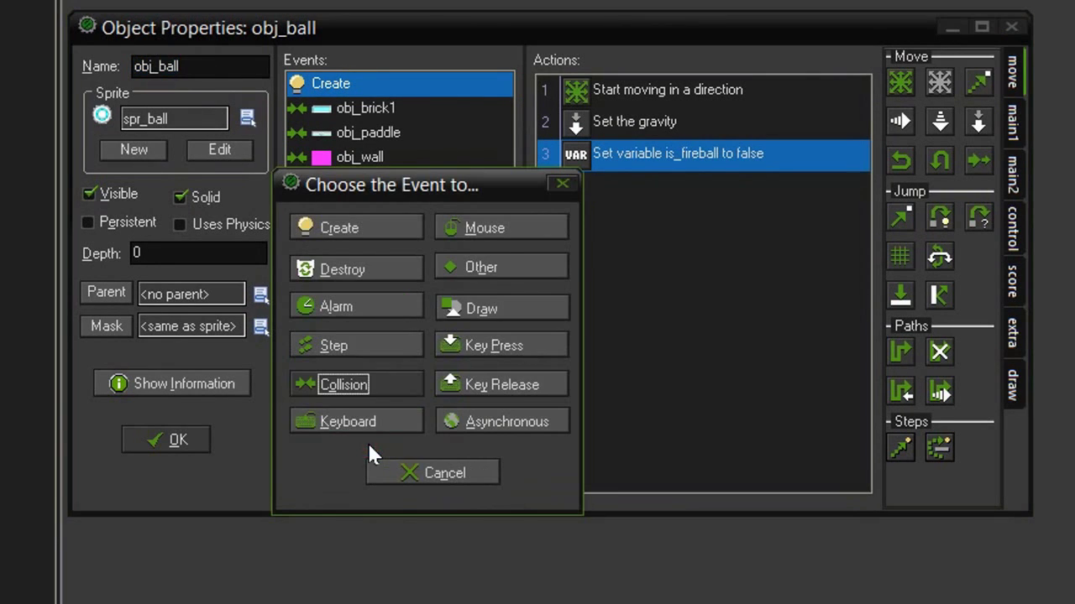
left_click(354, 387)
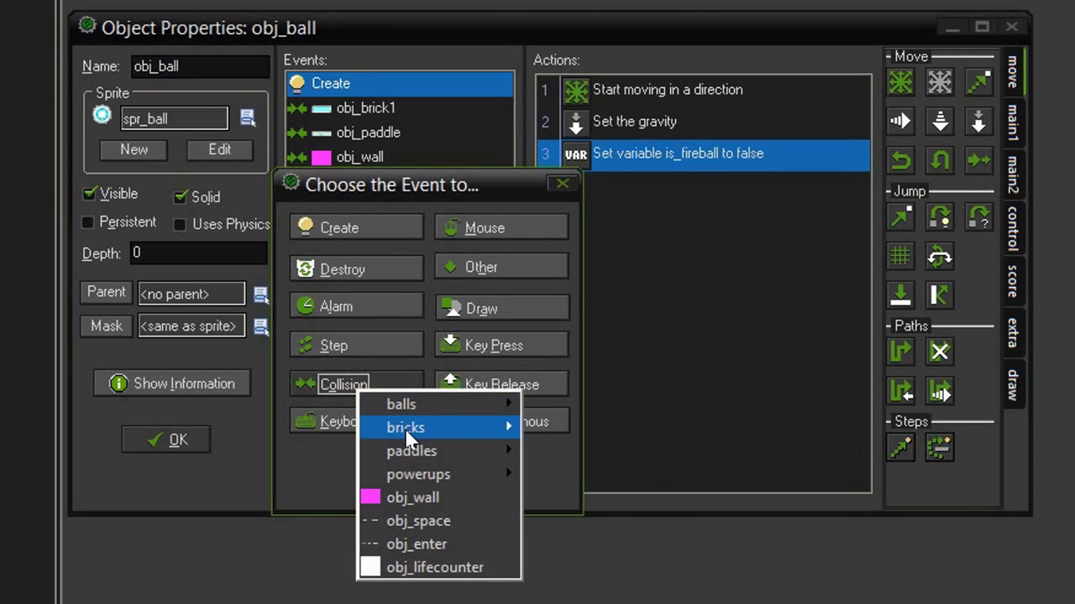
mouse_move(405, 427)
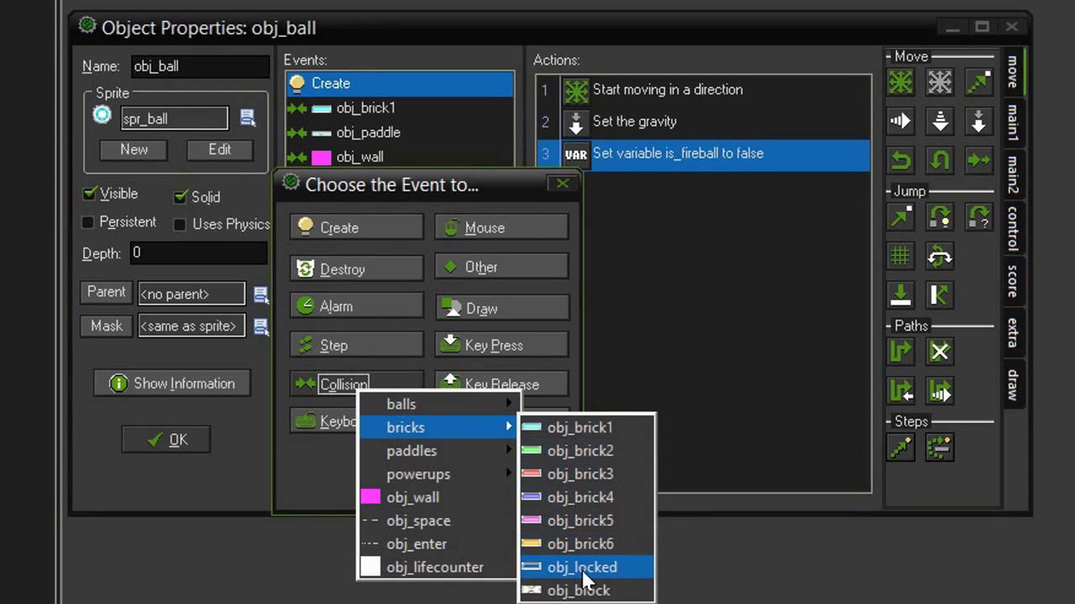
left_click(582, 570)
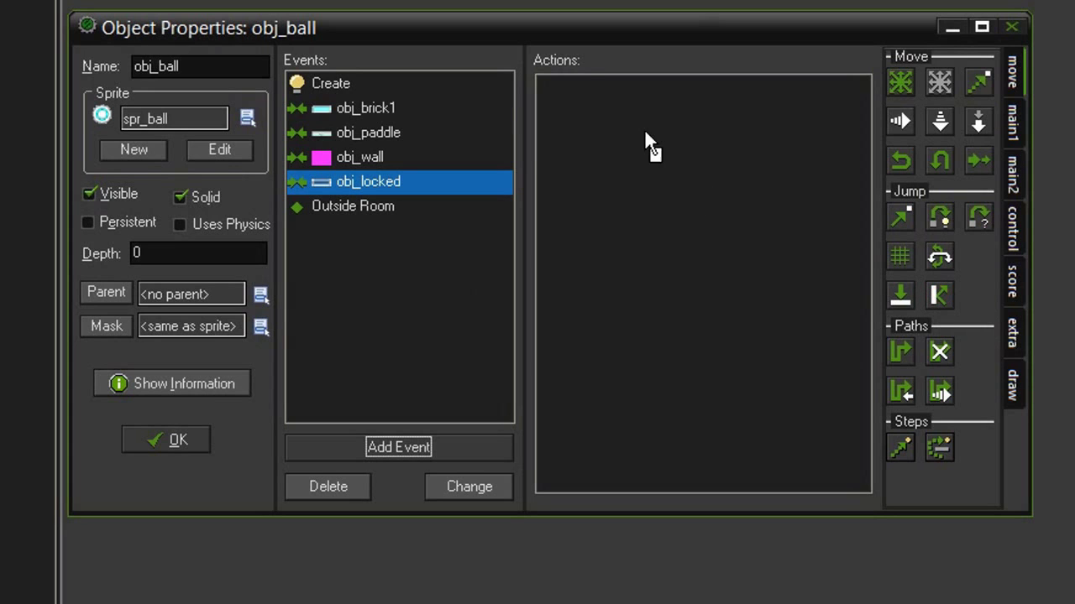
Add Bounce off solid objects and Change Instance (Other) into obj_brick1 to the obj_locked collision
left_click_drag(940, 296, 644, 128)
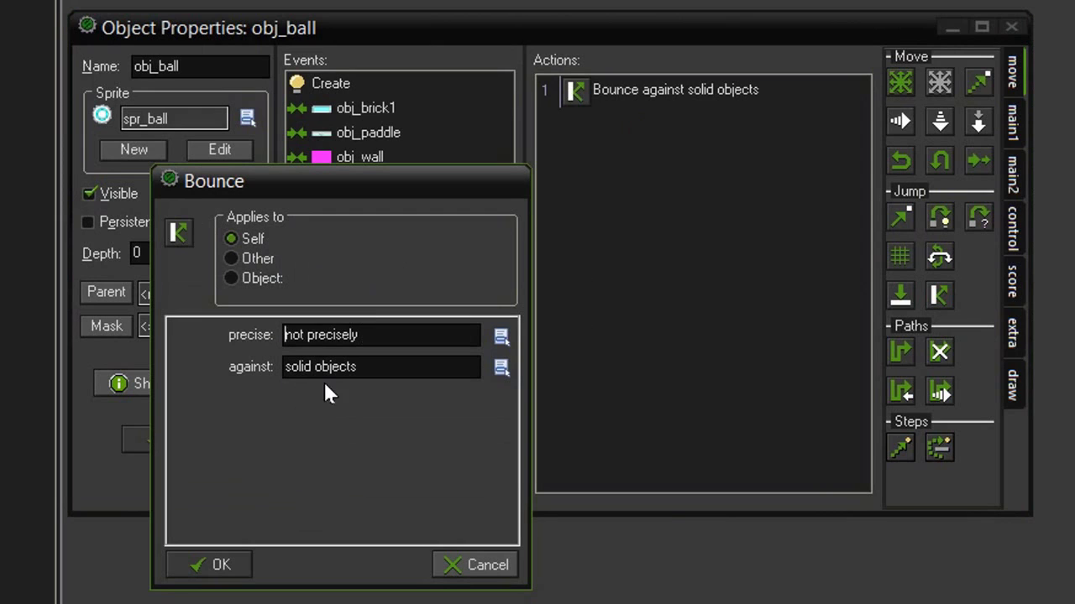
left_click(246, 564)
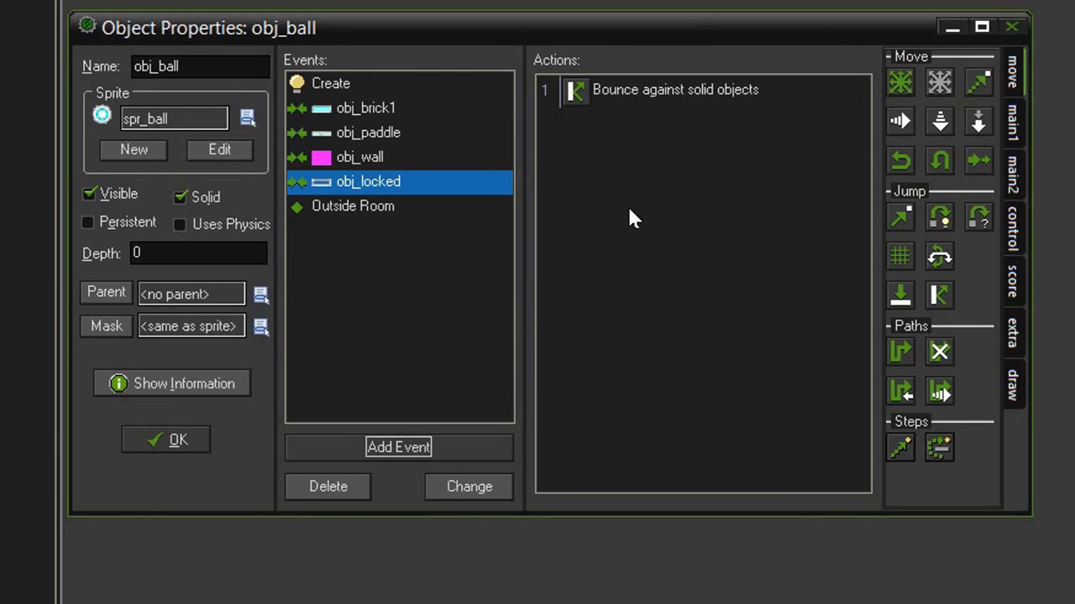
left_click(1013, 126)
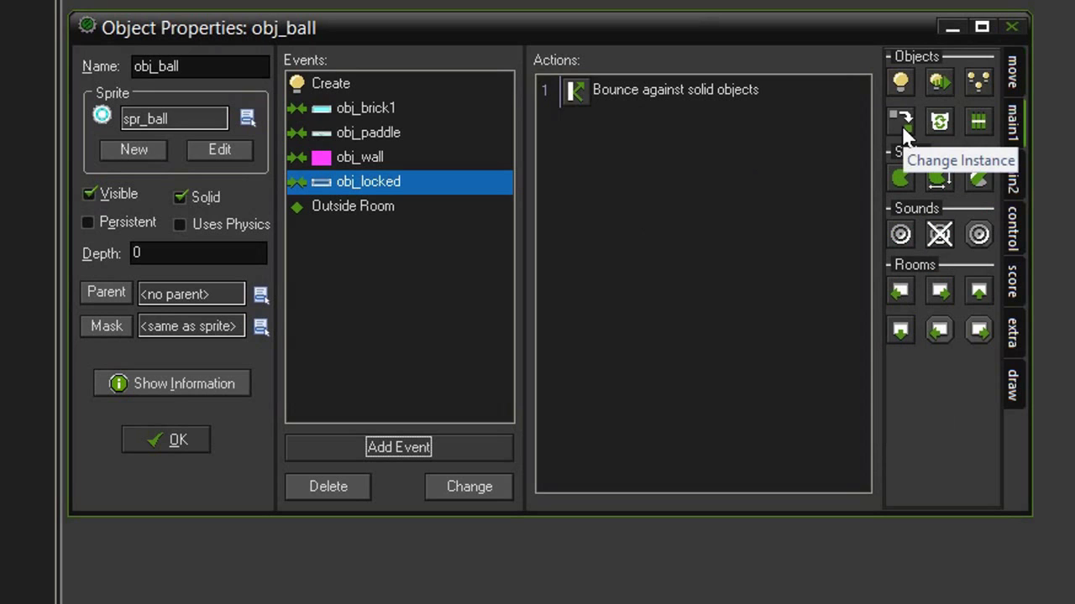
left_click_drag(902, 125, 575, 164)
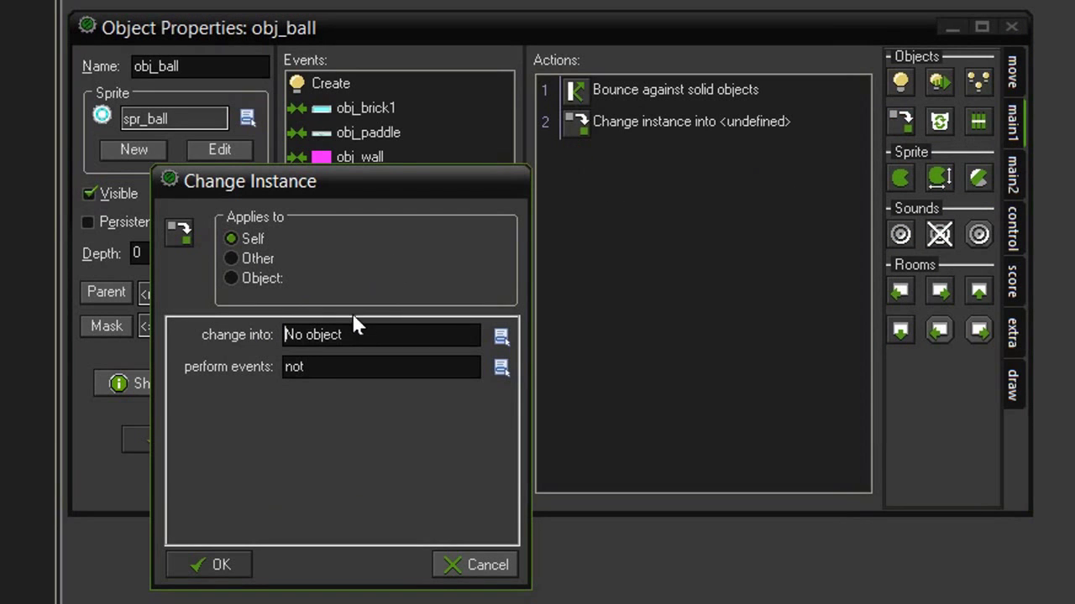
left_click(233, 259)
left_click_drag(378, 183, 380, 218)
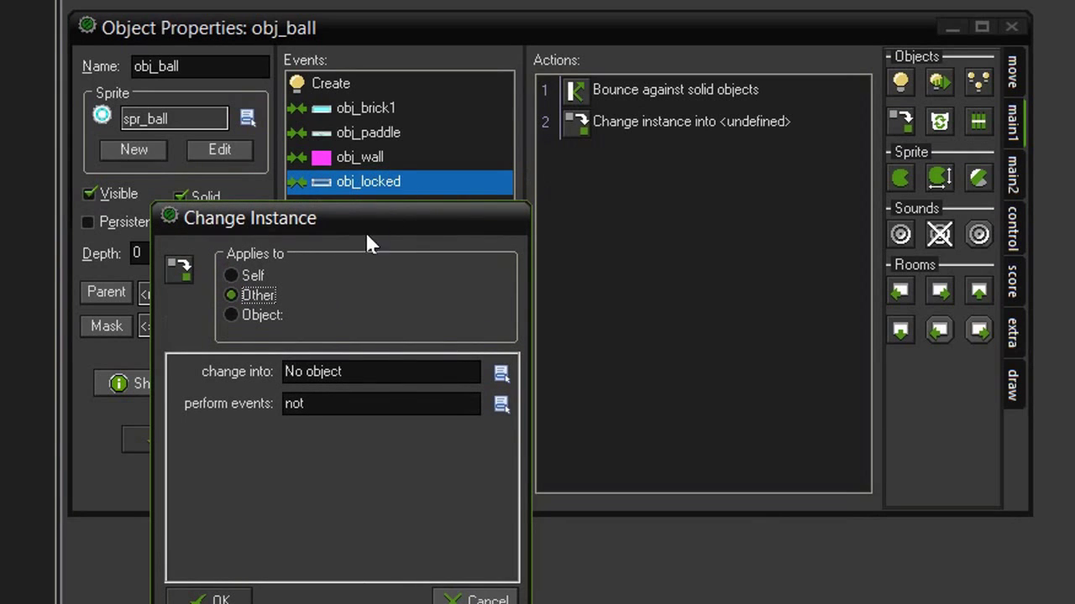
left_click(356, 377)
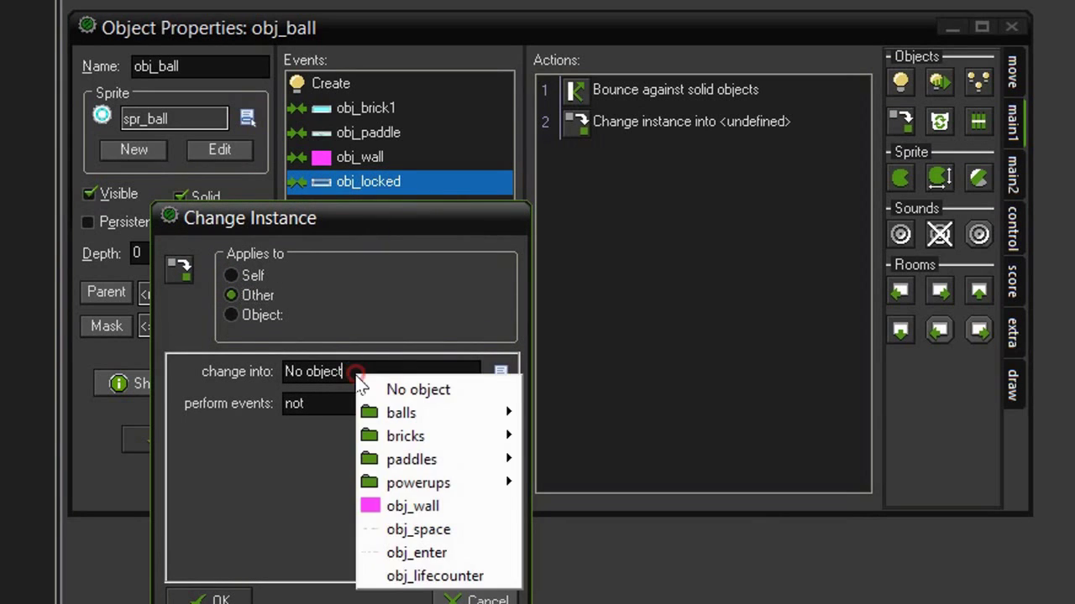
mouse_move(405, 436)
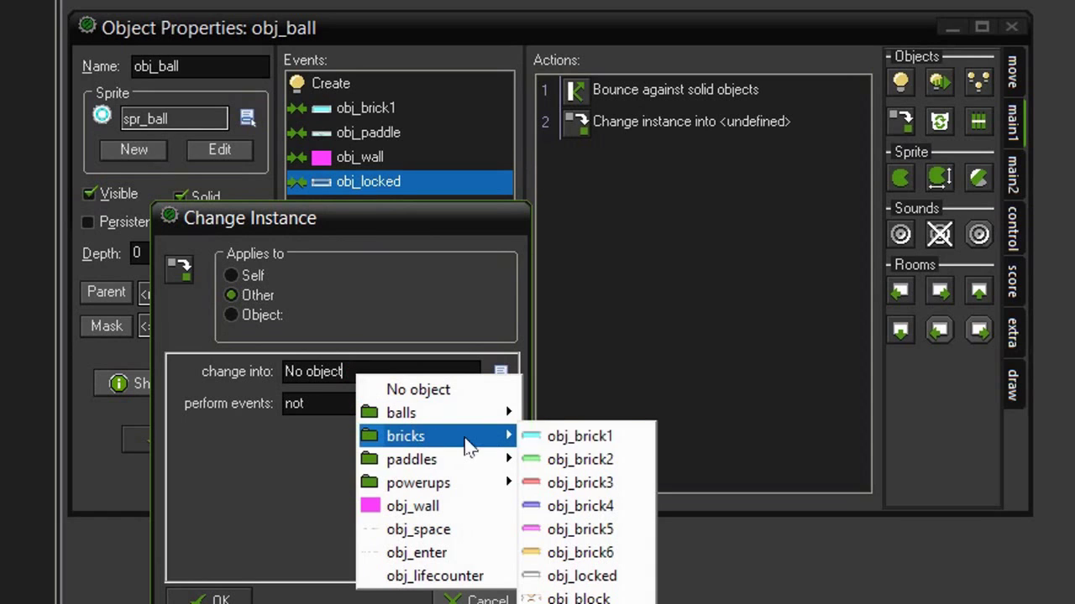
left_click(574, 438)
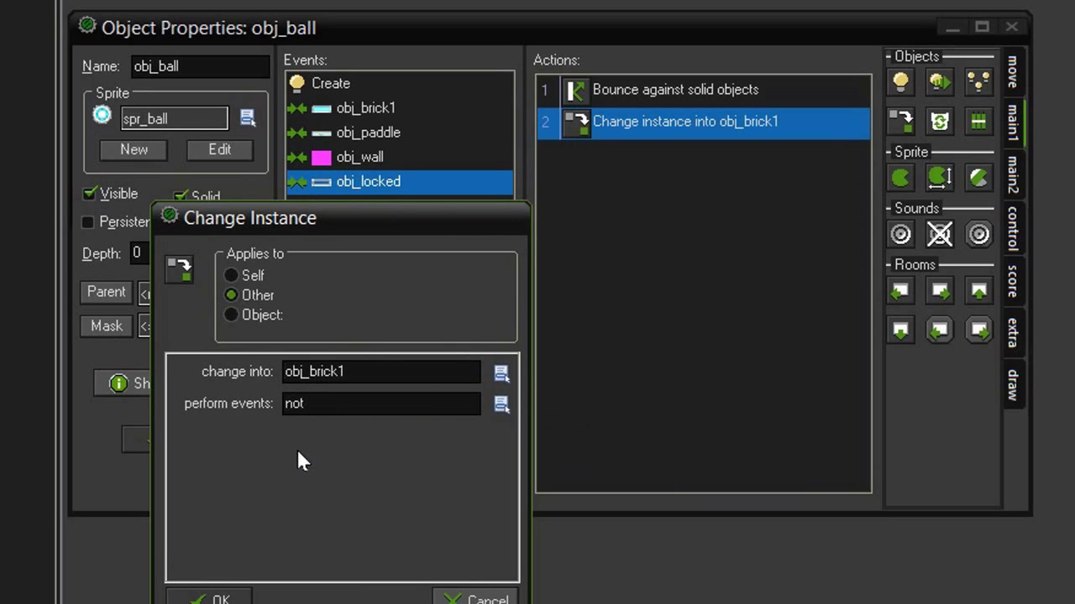
left_click(216, 598)
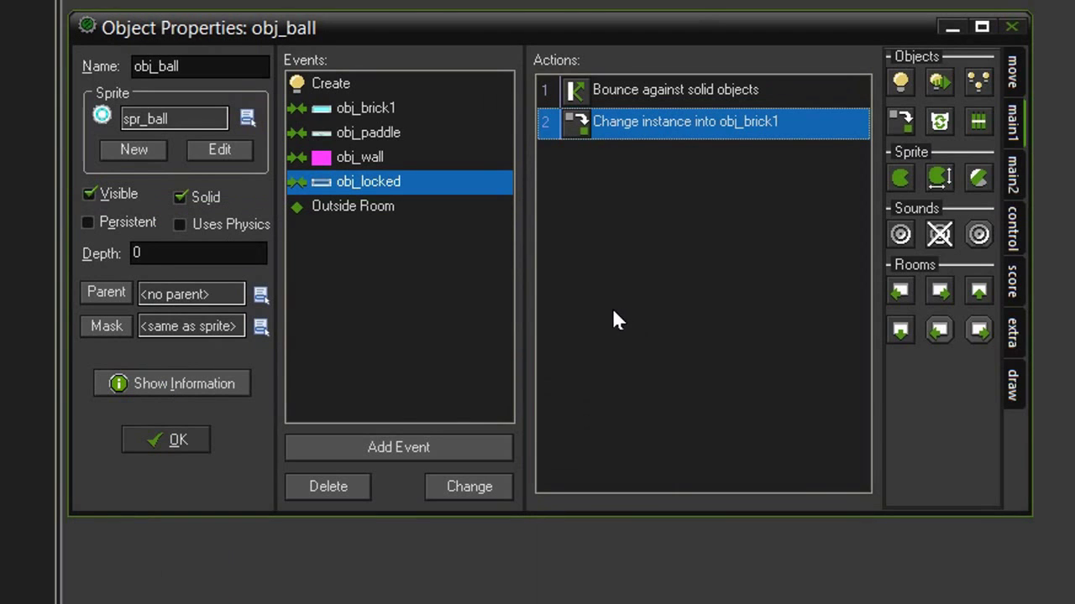
Close obj_ball and open obj_laser from the powerups group, resizing its window
left_click(193, 438)
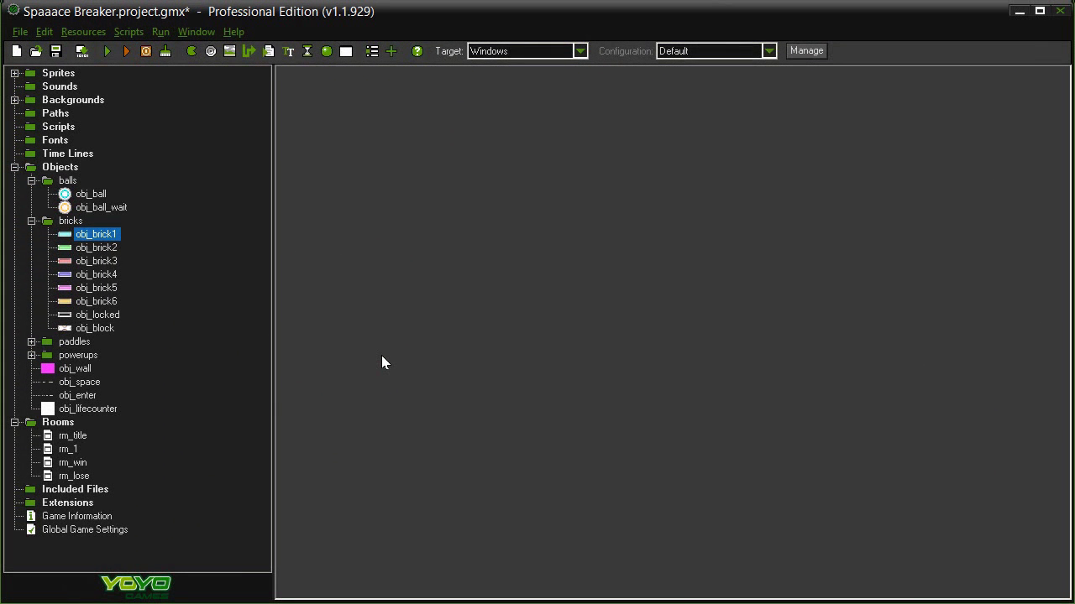
left_click(30, 357)
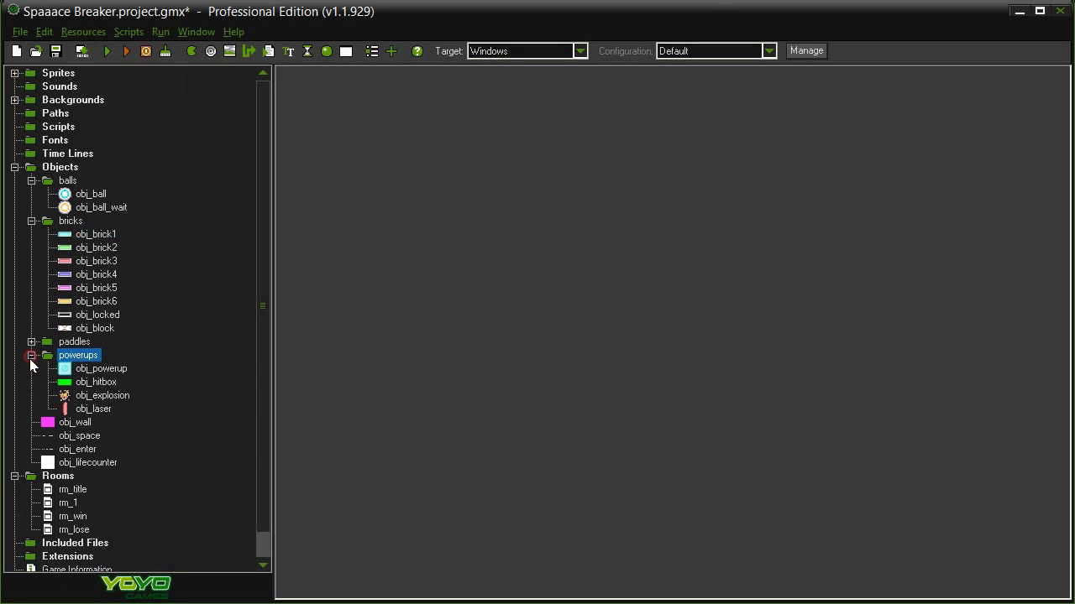
left_click(97, 410)
double_click(99, 413)
left_click_drag(473, 252, 474, 112)
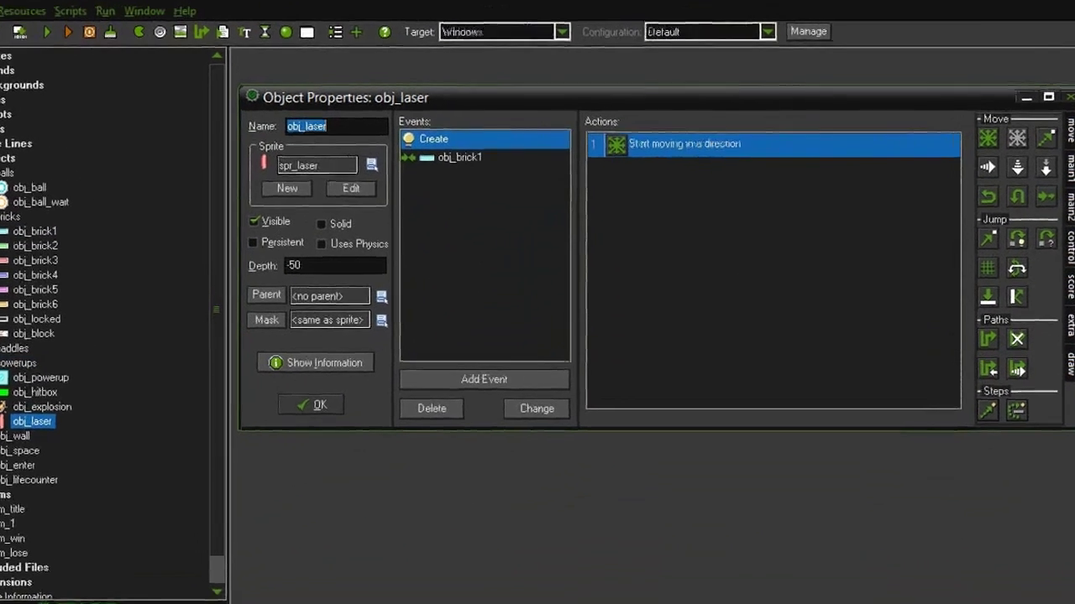
left_click_drag(1066, 422, 945, 465)
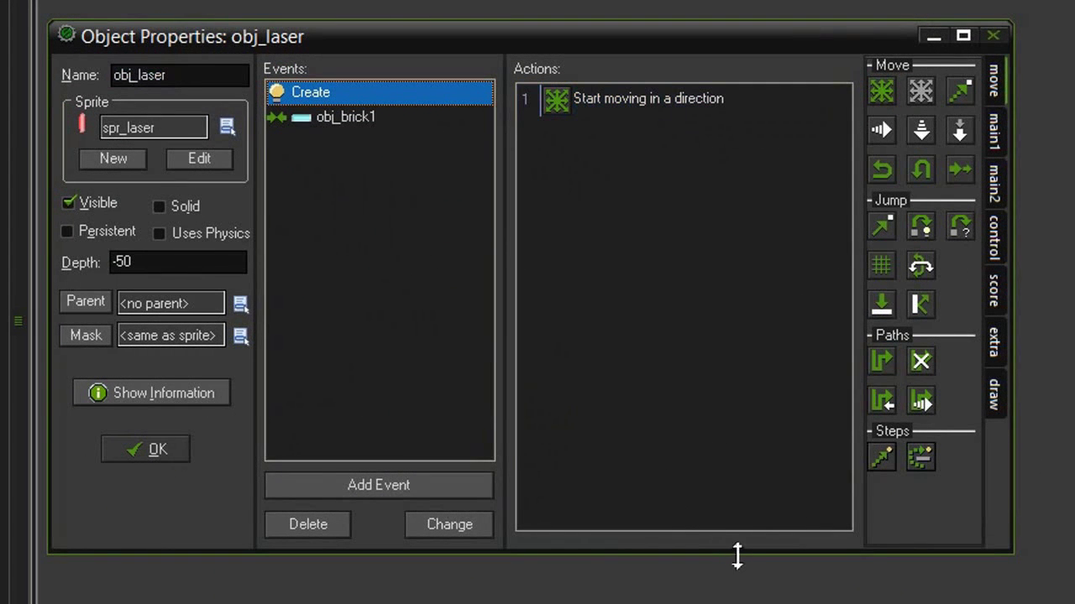
left_click_drag(737, 552, 731, 495)
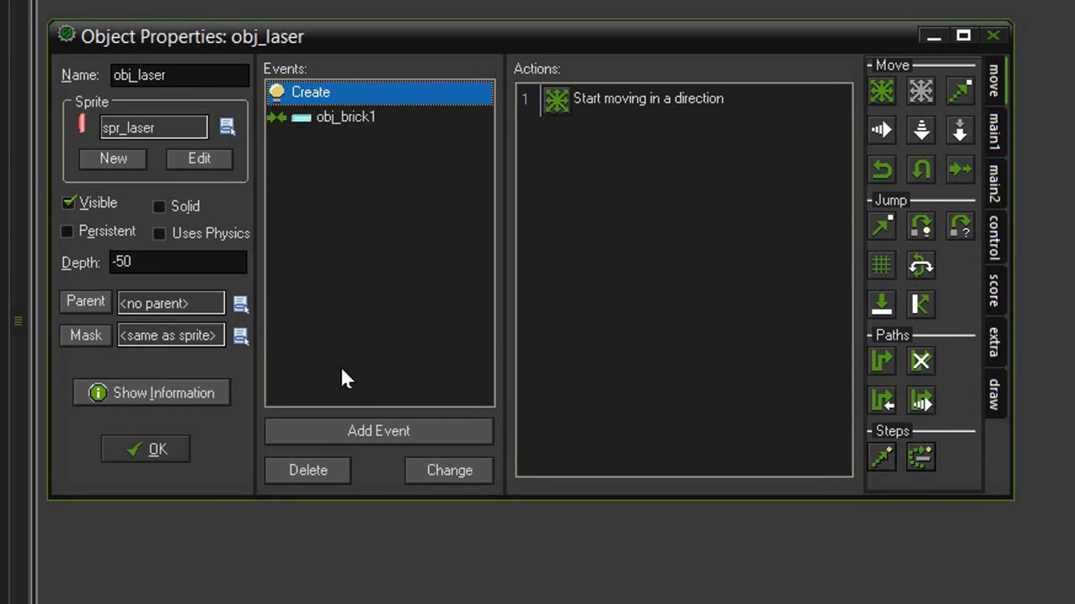
Give obj_laser an obj_wall collision event that destroys the laser itself
left_click(361, 432)
left_click(337, 388)
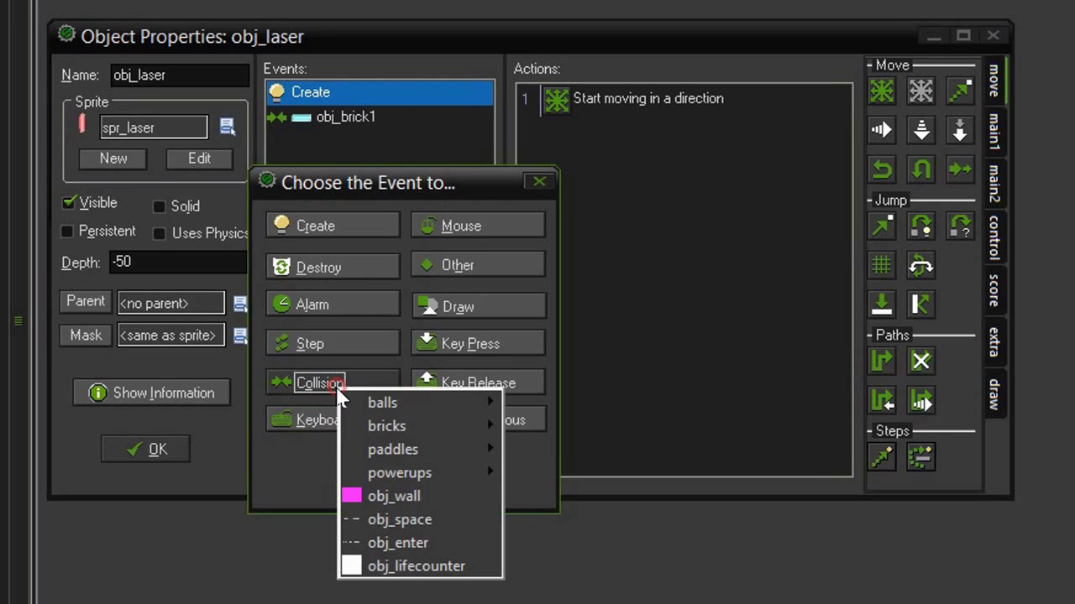
left_click(384, 497)
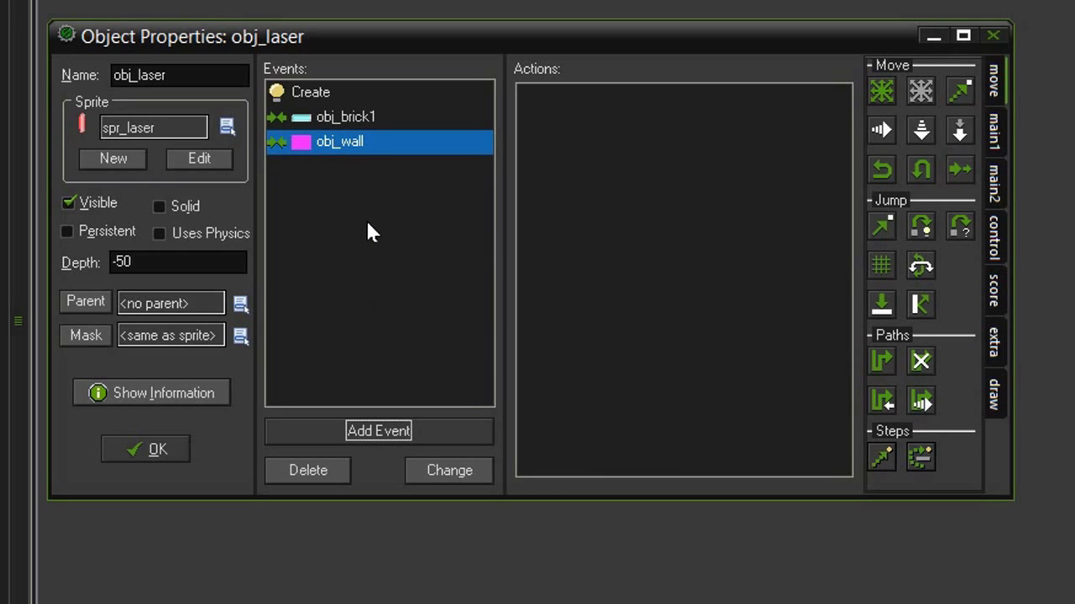
left_click(991, 130)
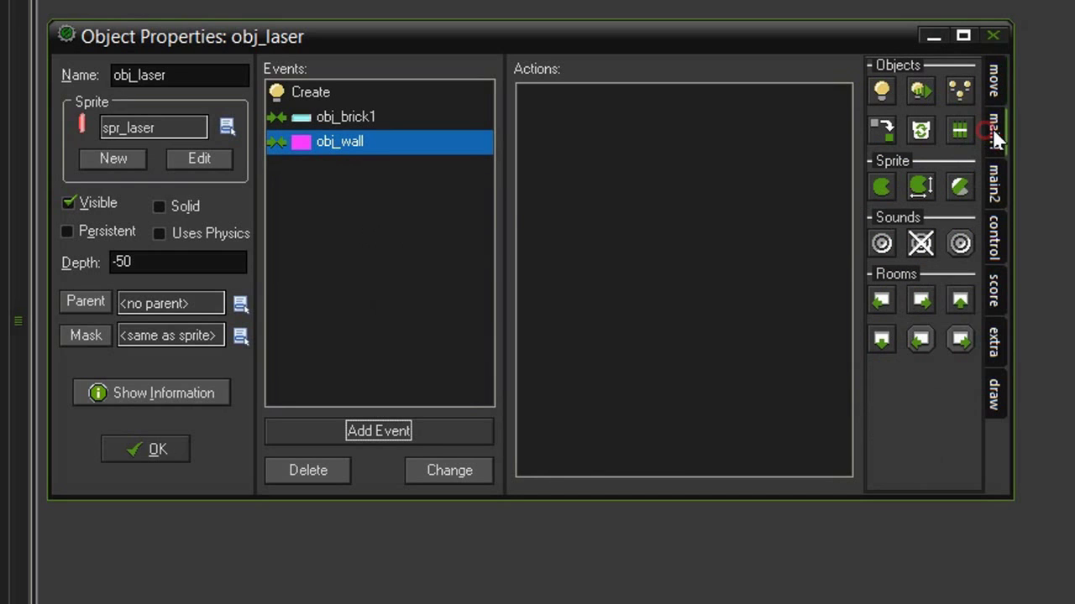
left_click_drag(921, 130, 655, 126)
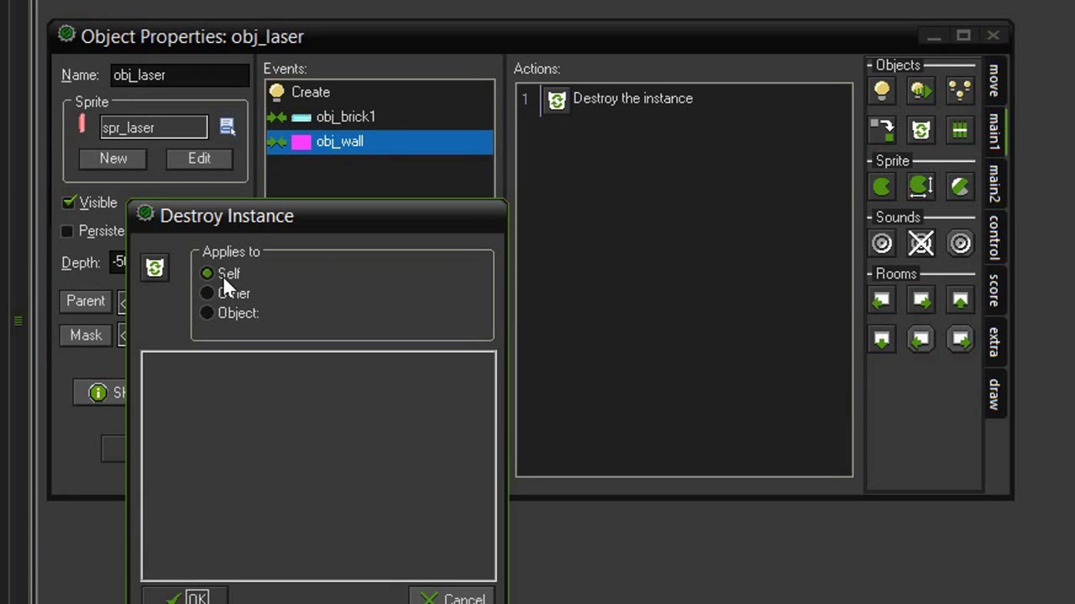
left_click(189, 598)
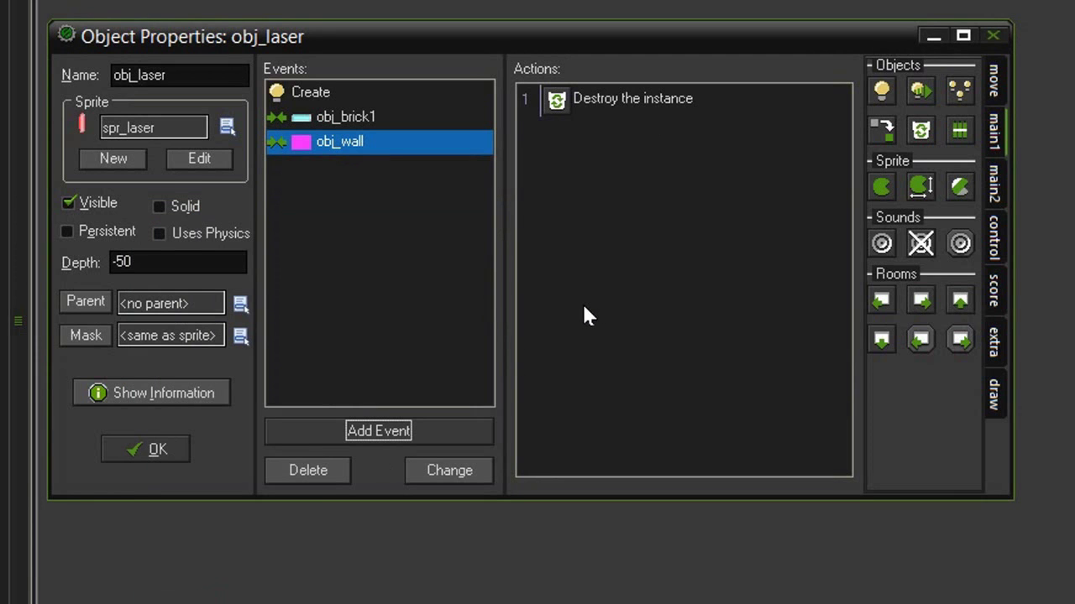
left_click(332, 431)
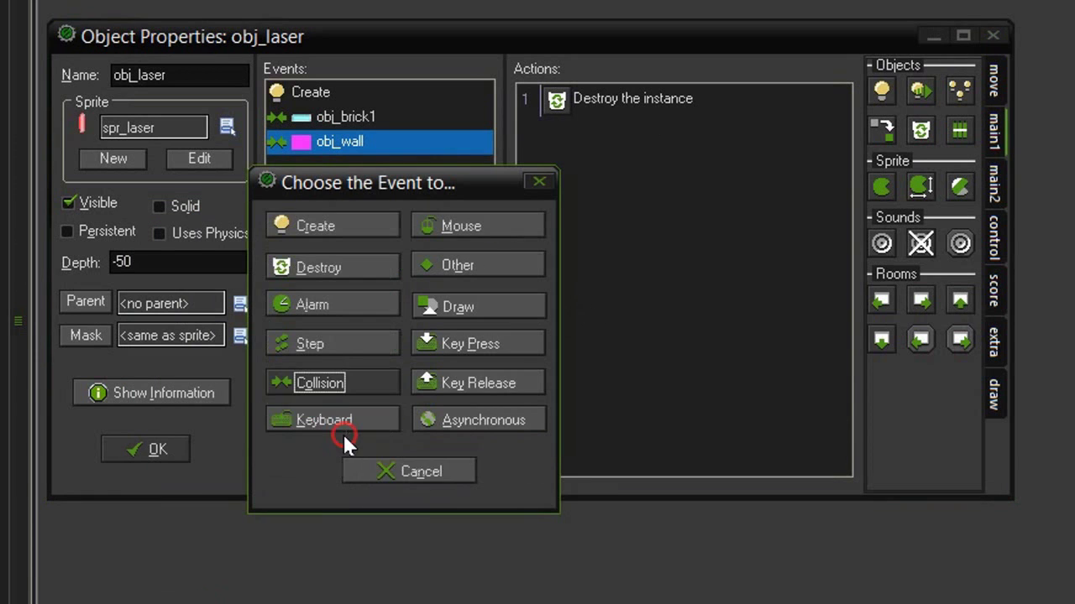
Add an obj_locked collision to obj_laser that changes the hit brick into obj_brick1
left_click(323, 383)
mouse_move(373, 418)
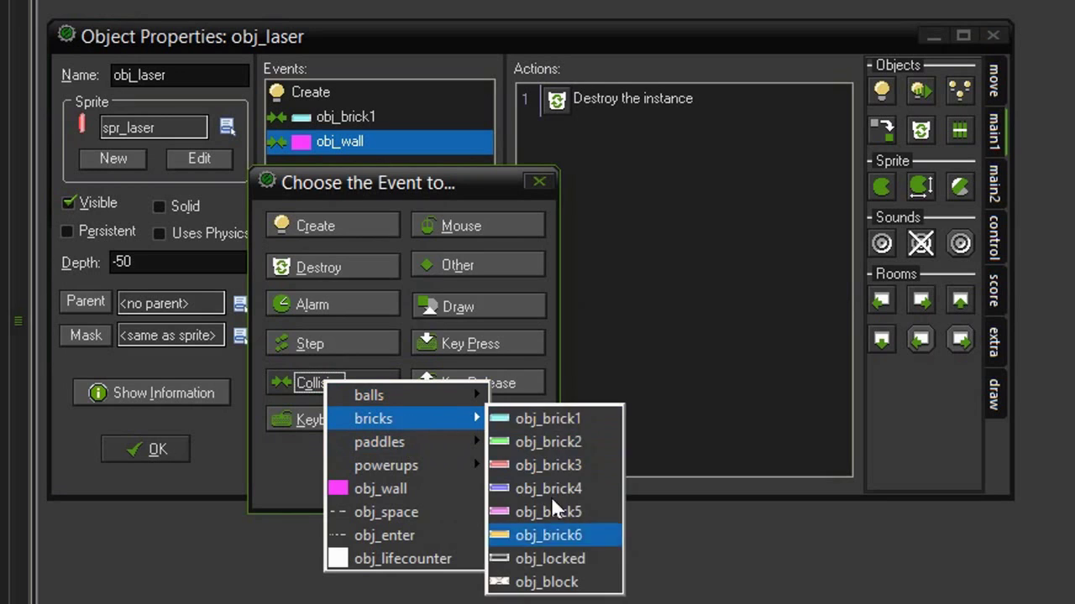
left_click(552, 558)
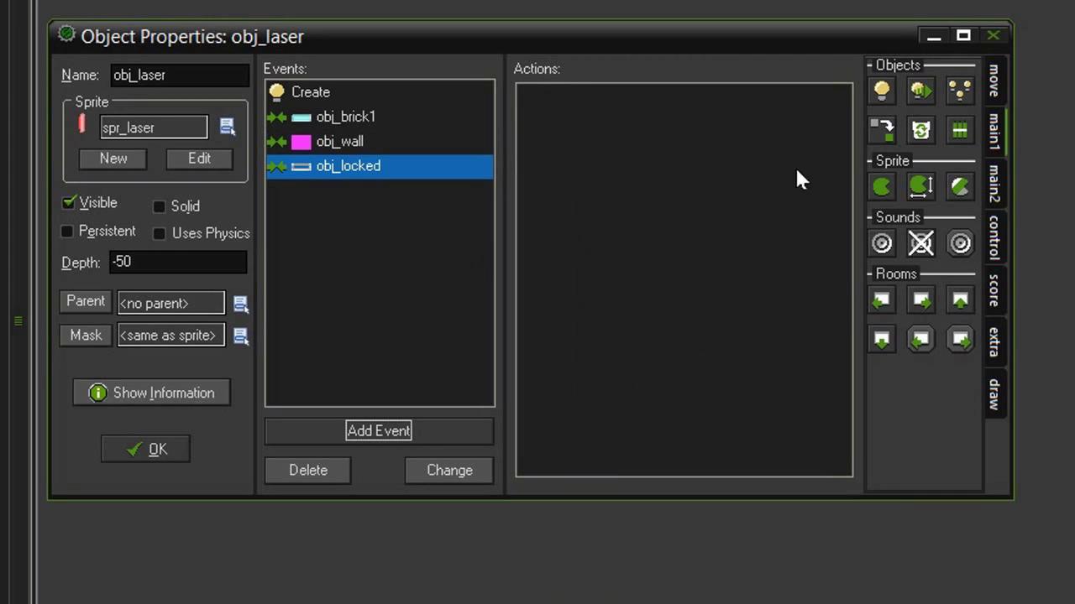
left_click_drag(880, 130, 587, 129)
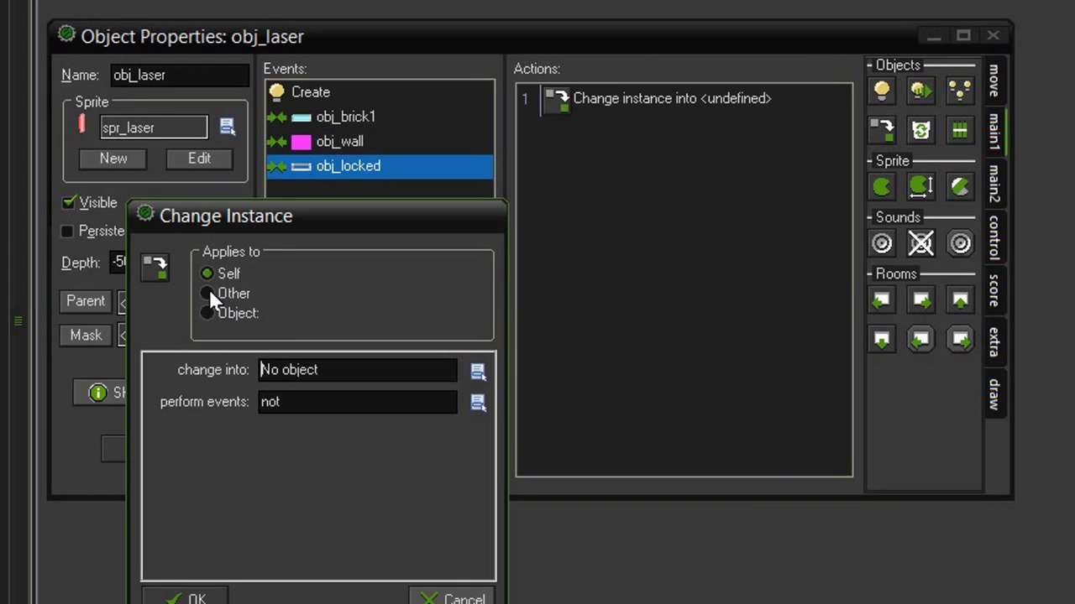
left_click(209, 291)
left_click(342, 370)
mouse_move(391, 432)
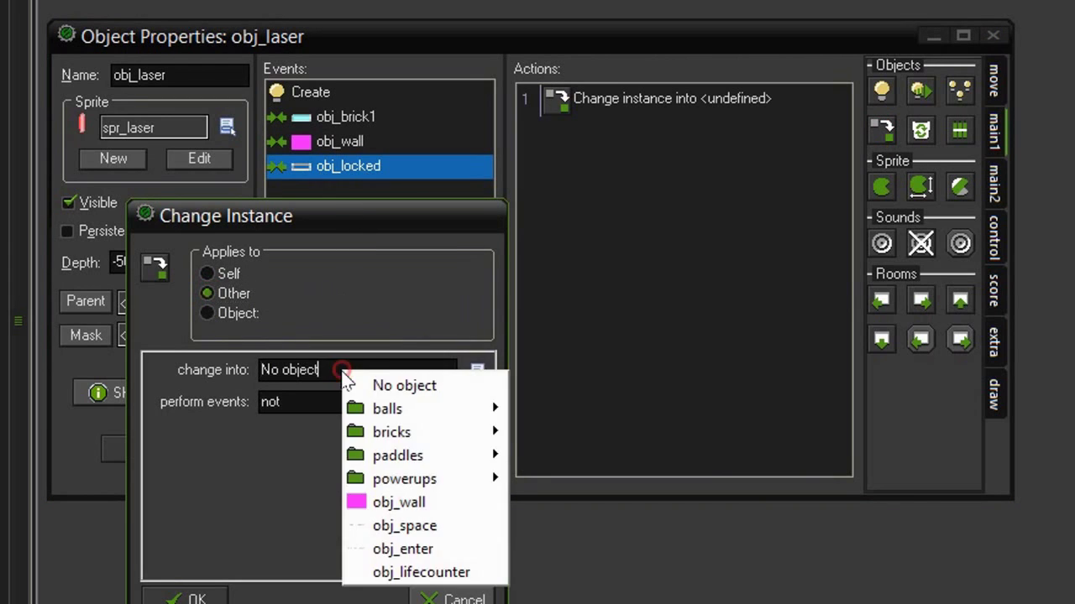
left_click(556, 434)
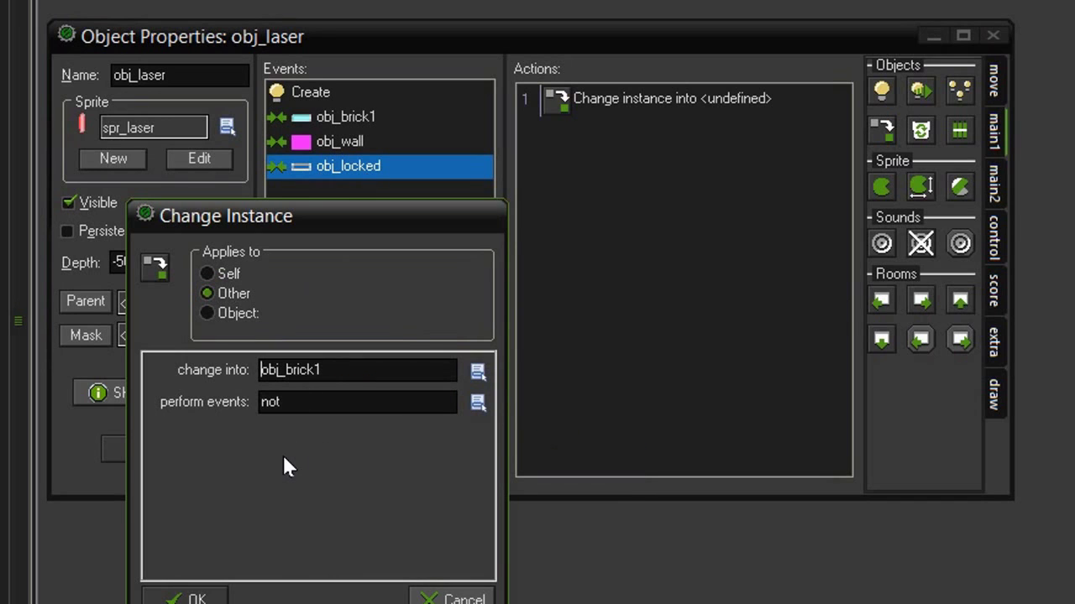
left_click(195, 597)
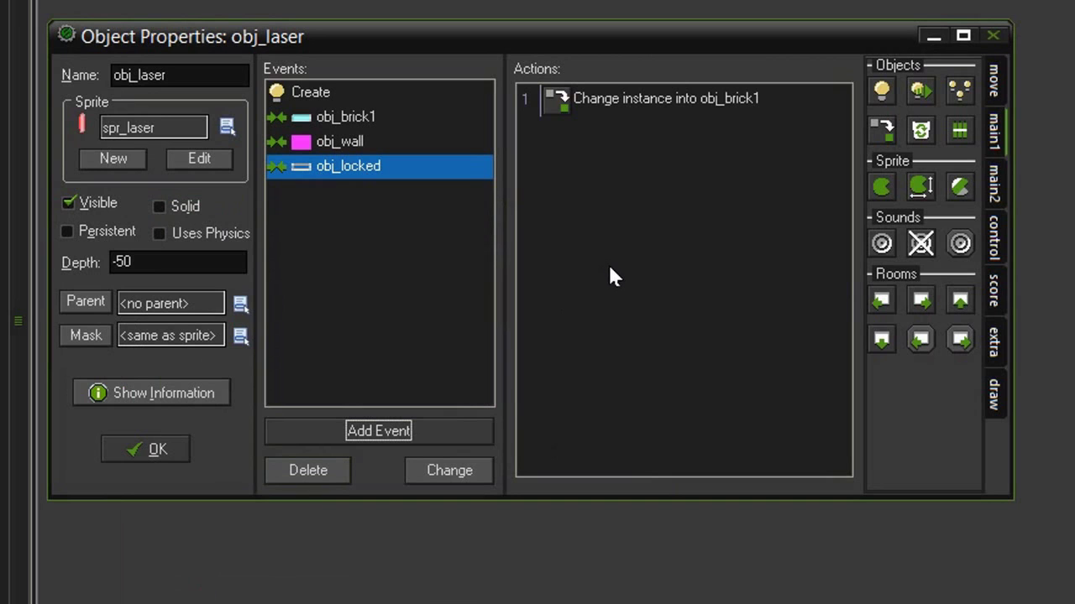
Add a Destroy Instance (Self) action after the change and recheck its settings
left_click_drag(921, 130, 582, 166)
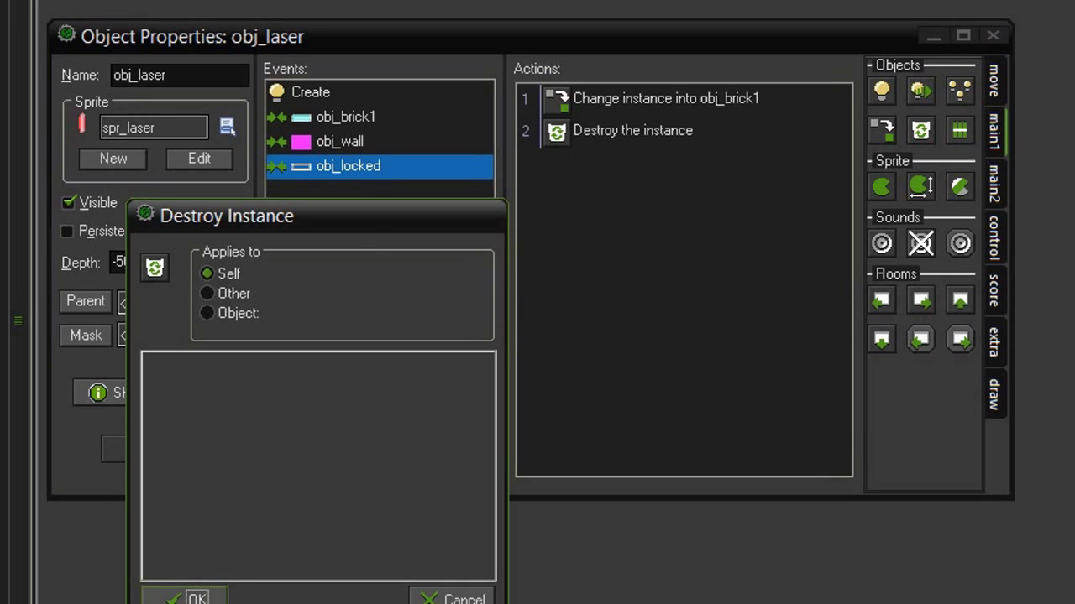
left_click(192, 597)
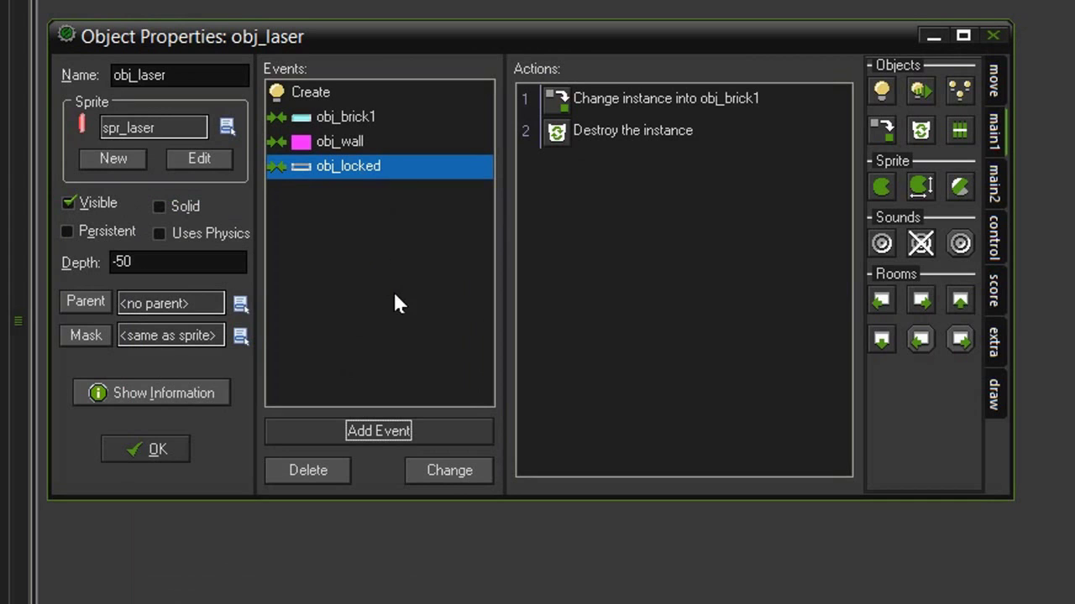
key("Tab")
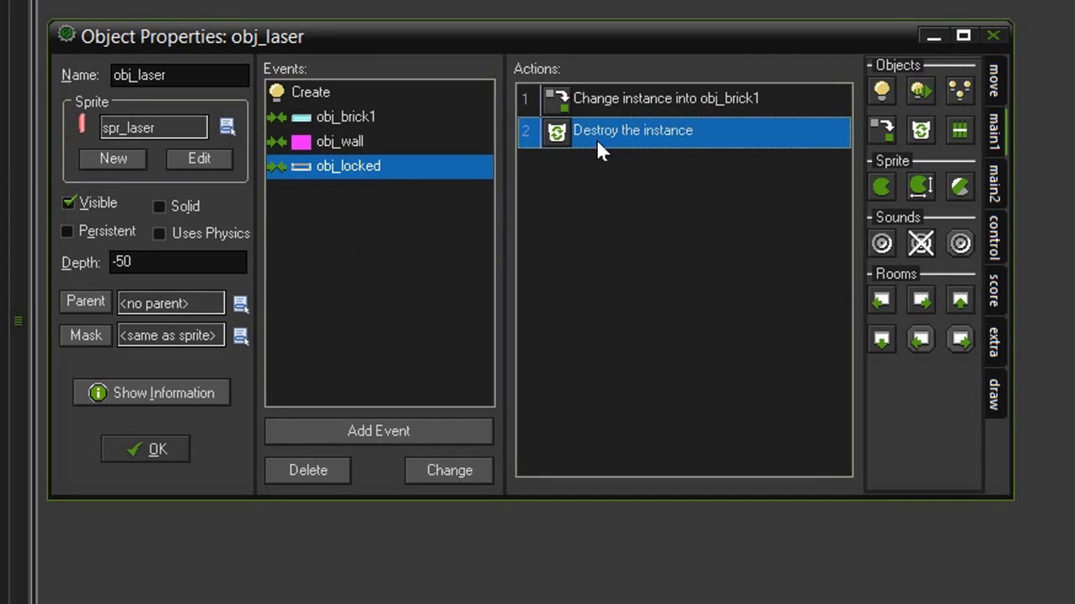
double_click(600, 130)
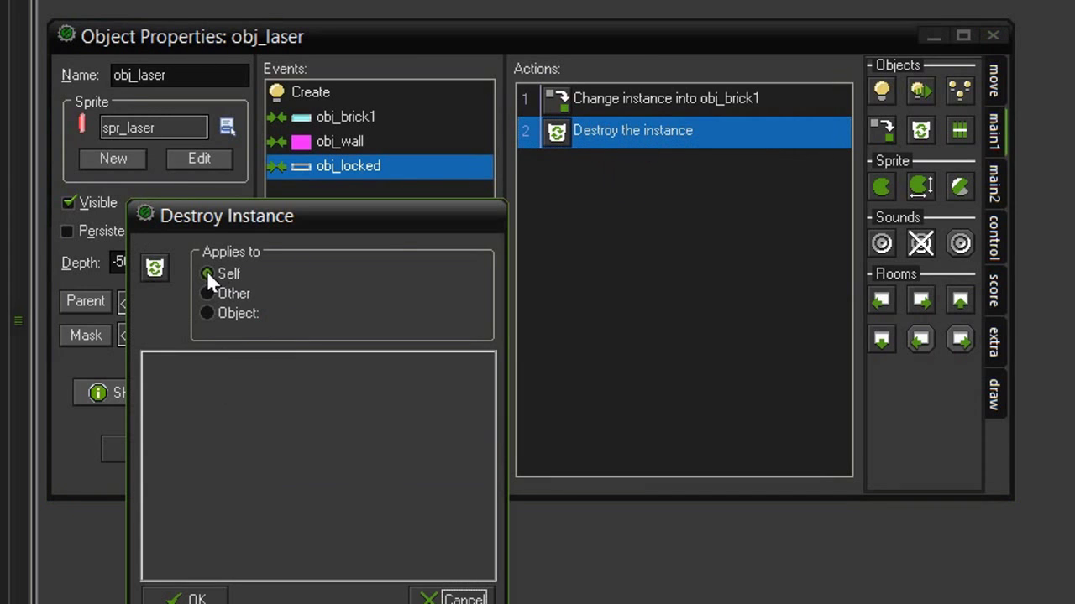
left_click(192, 596)
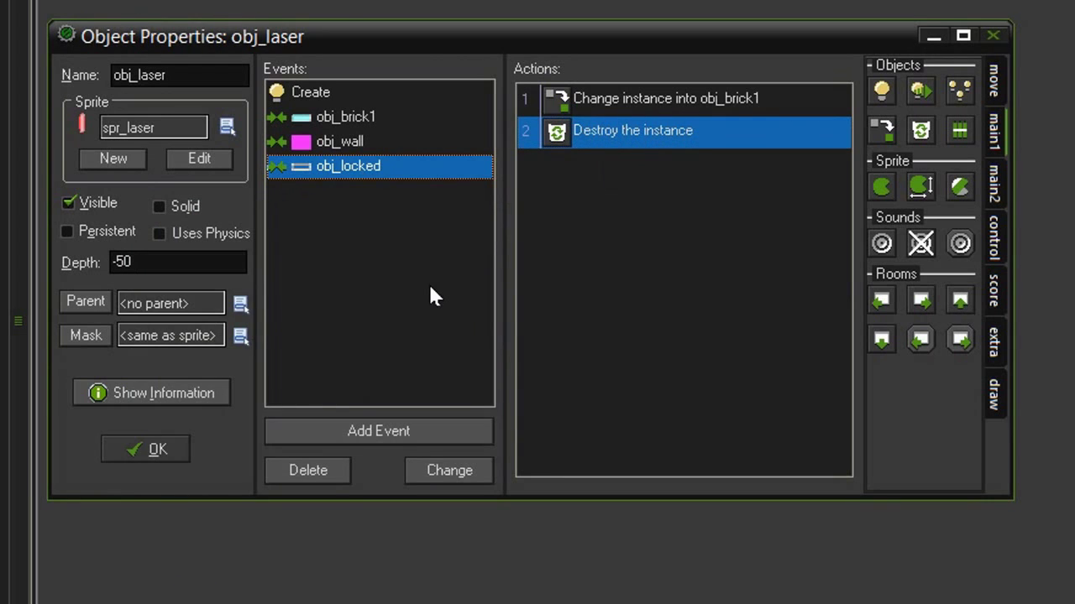
Close obj_laser and open obj_hitbox, widening its properties window
left_click(157, 449)
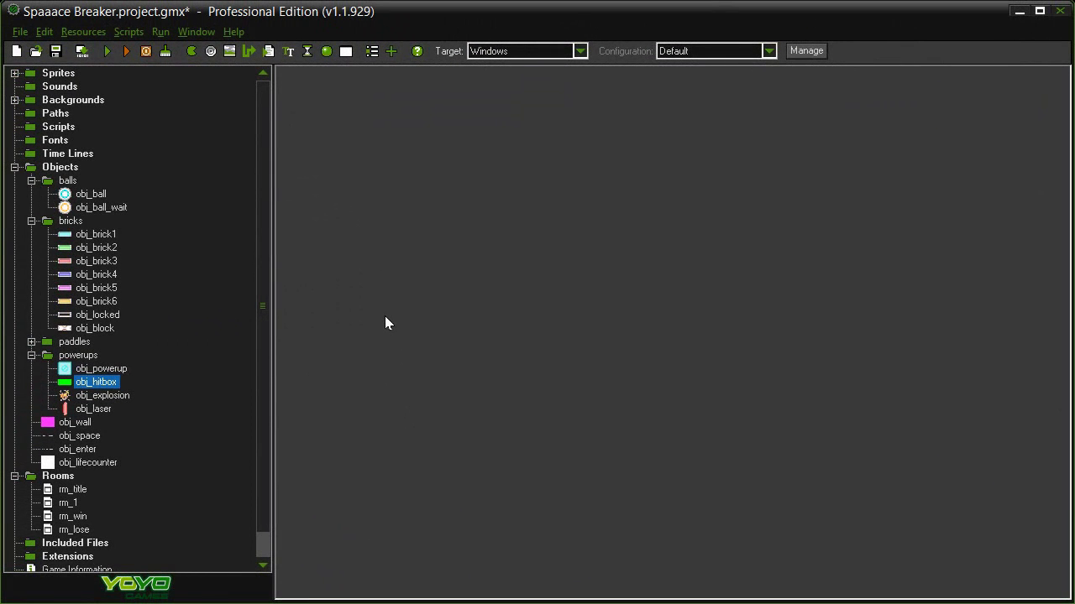
double_click(105, 388)
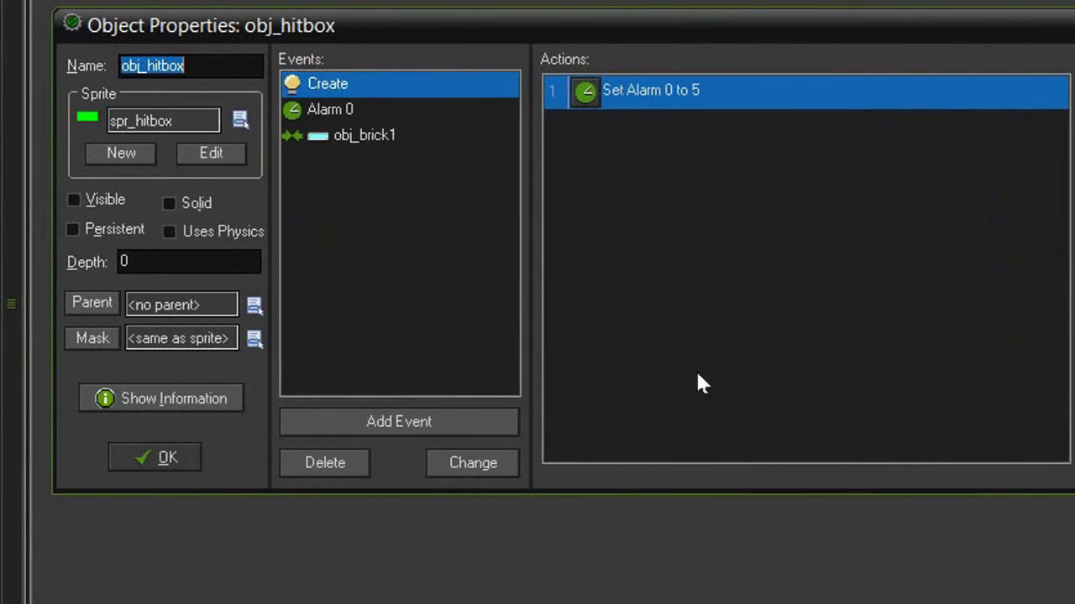
left_click_drag(1074, 491, 1028, 485)
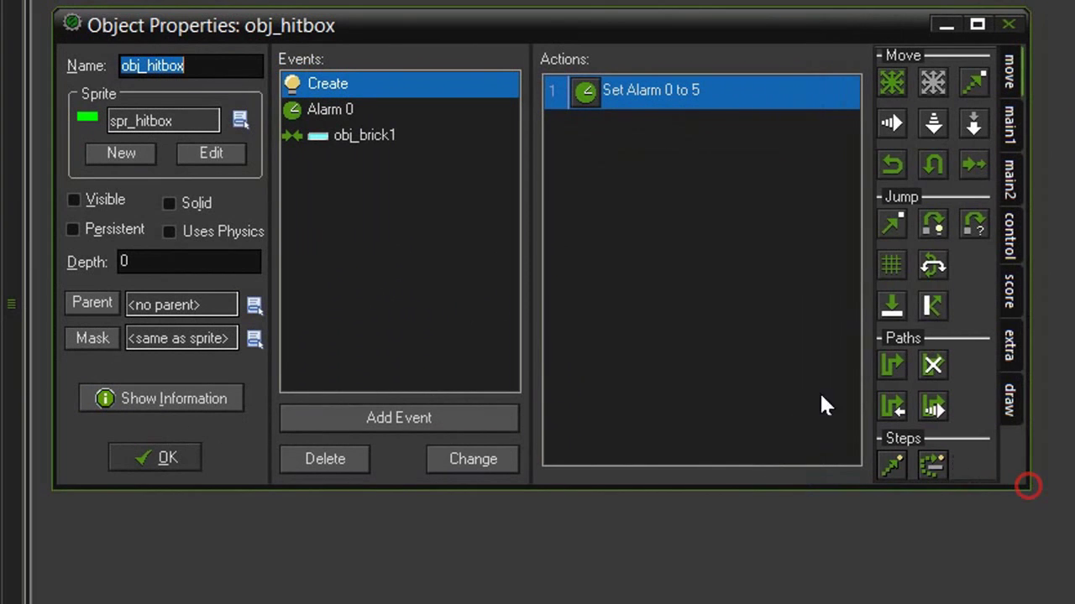
Add an obj_locked collision to obj_hitbox that destroys the Other instance
left_click(371, 417)
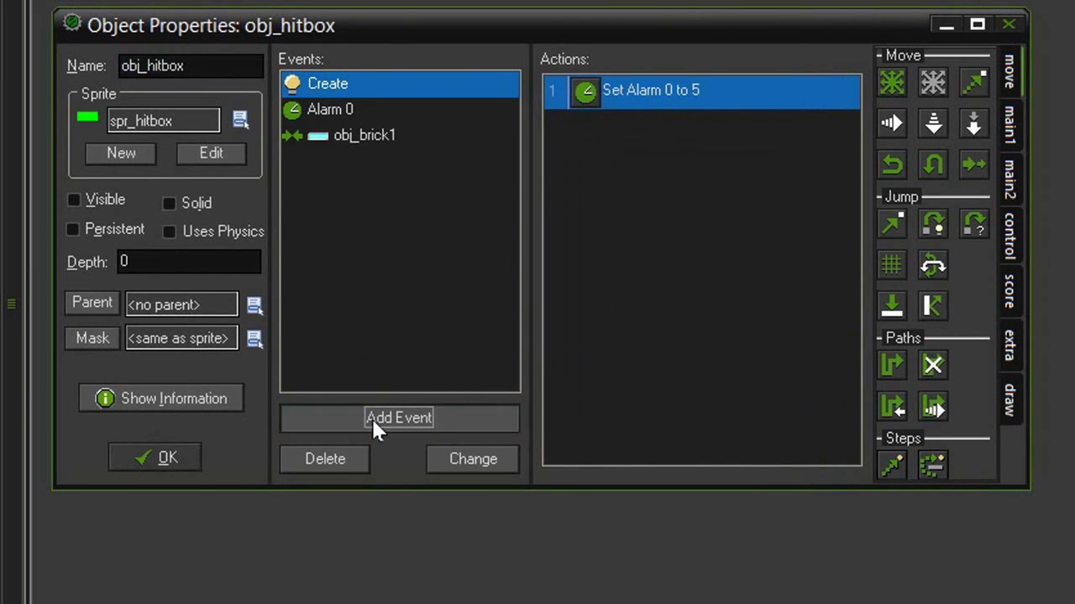
left_click(348, 368)
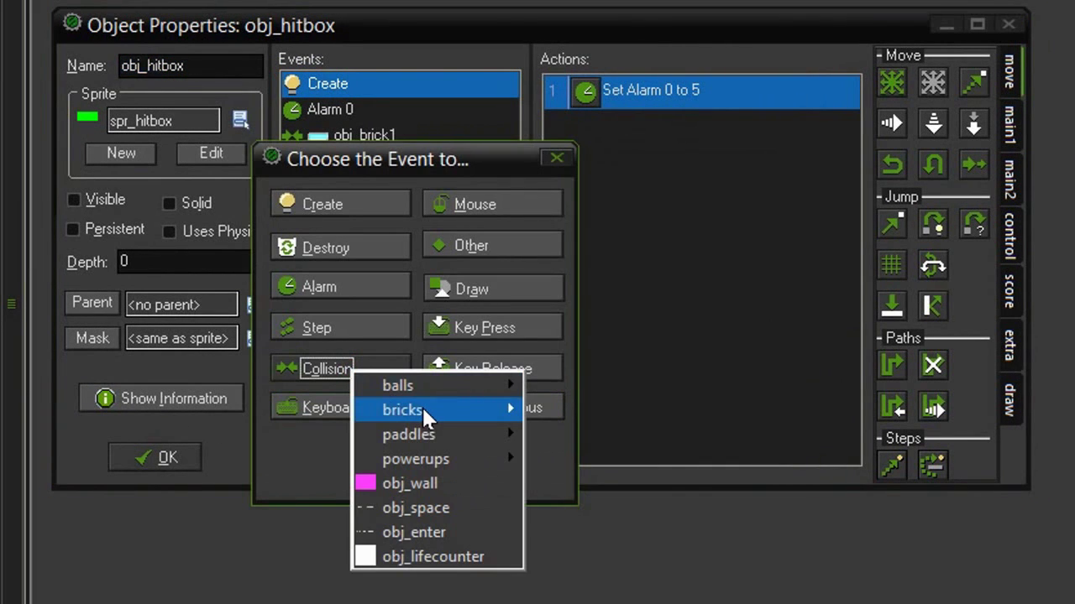
mouse_move(403, 410)
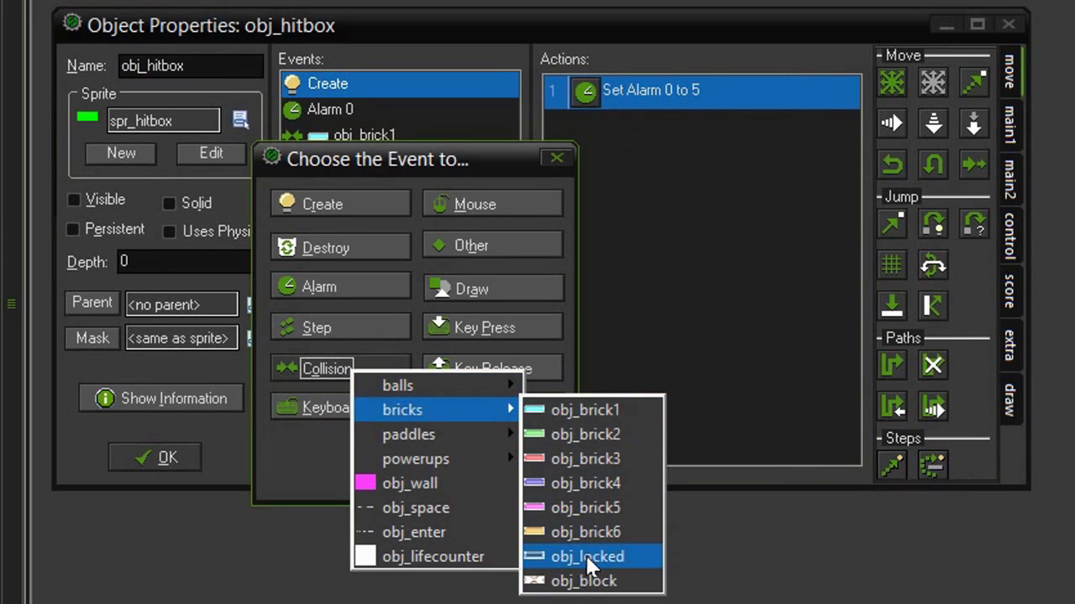
left_click(586, 557)
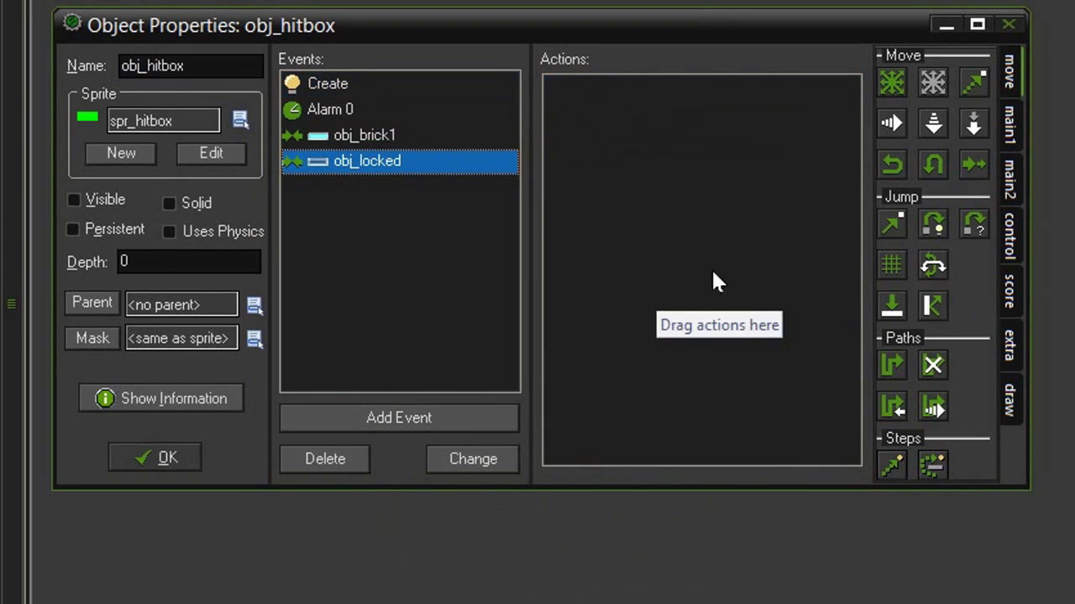
left_click(1009, 126)
left_click_drag(937, 126, 701, 139)
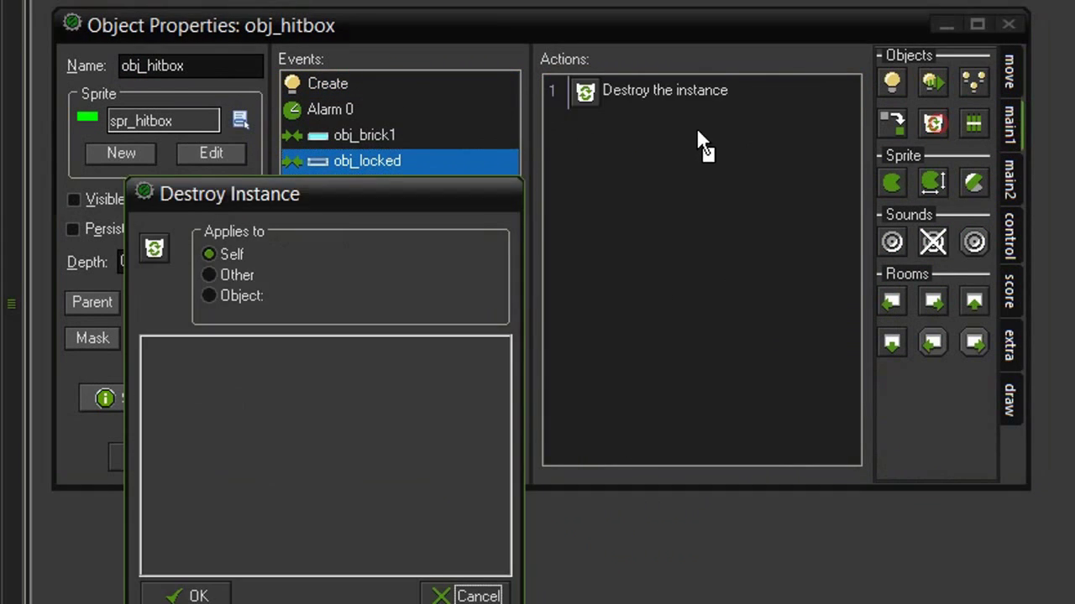
left_click(208, 275)
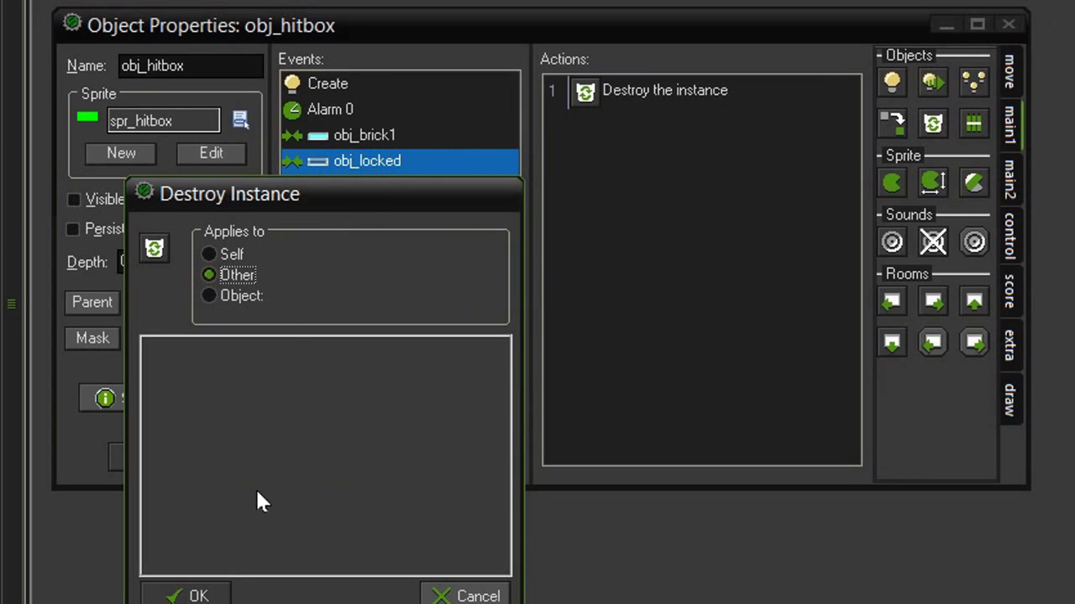
left_click(202, 596)
Add an obj_block collision to obj_hitbox with Destroy Instance applied to Other
left_click(364, 417)
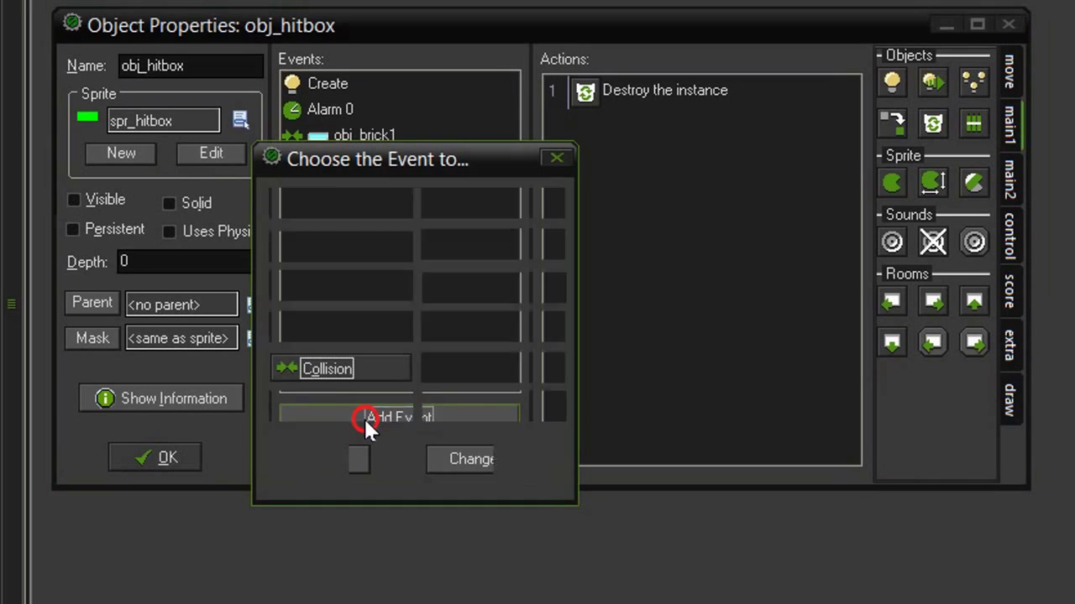
left_click(340, 368)
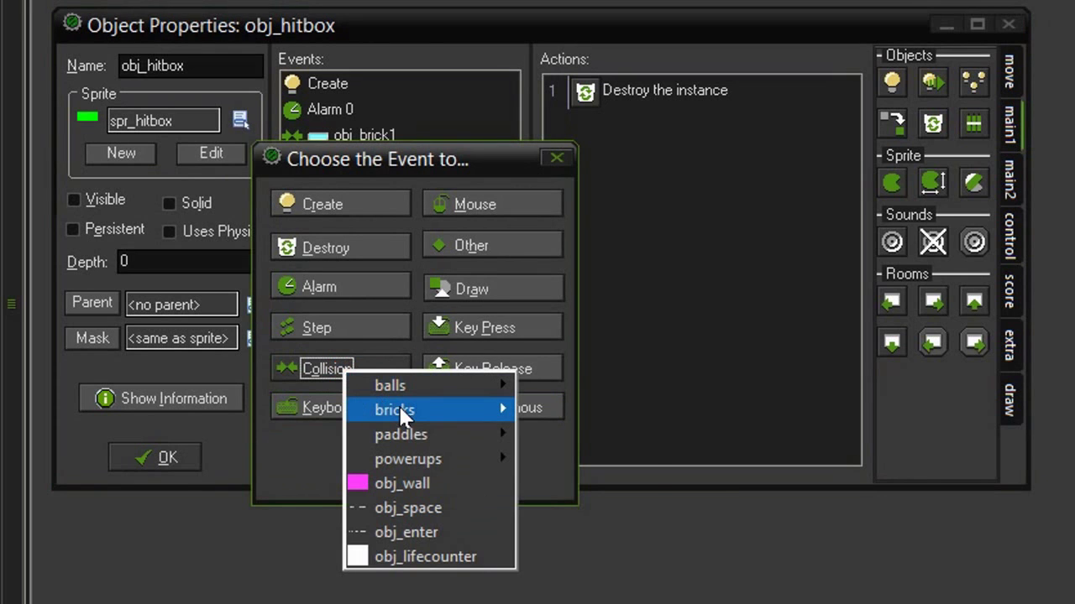
left_click(578, 586)
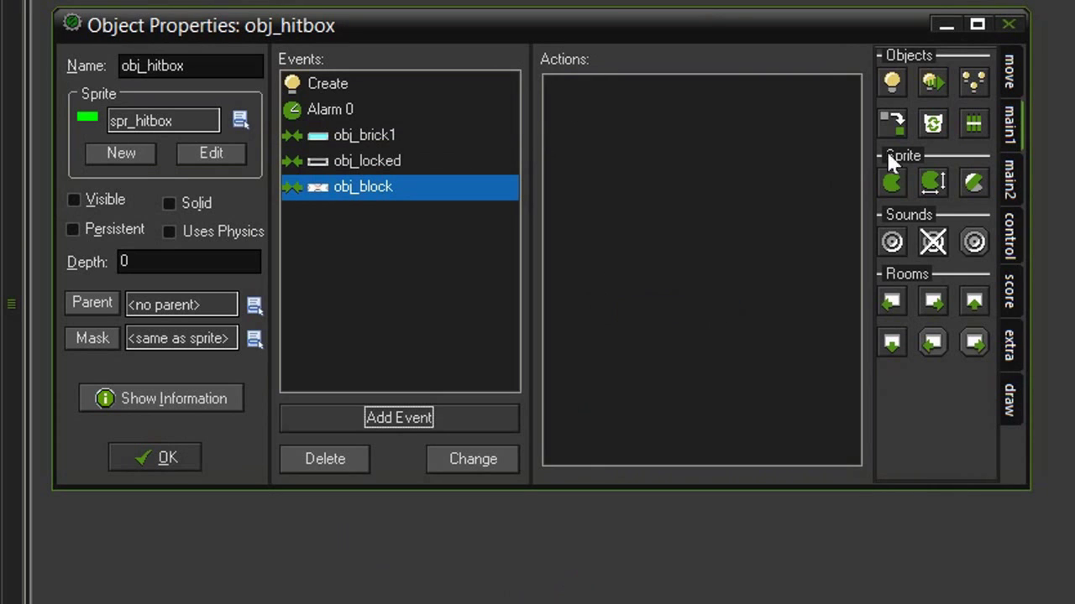
left_click_drag(932, 124, 588, 96)
left_click(213, 276)
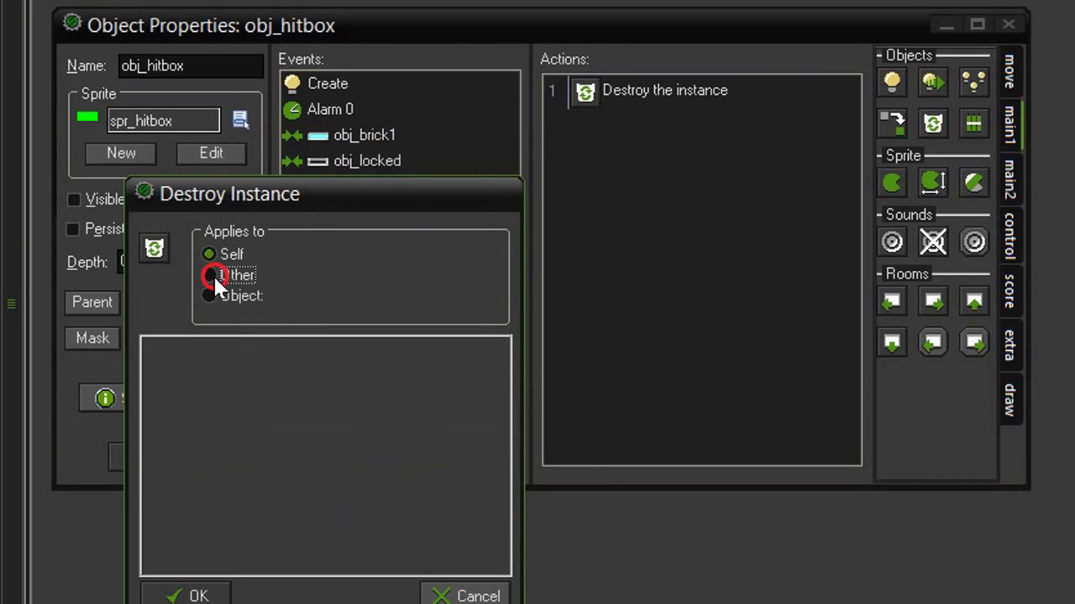
left_click_drag(406, 194, 405, 250)
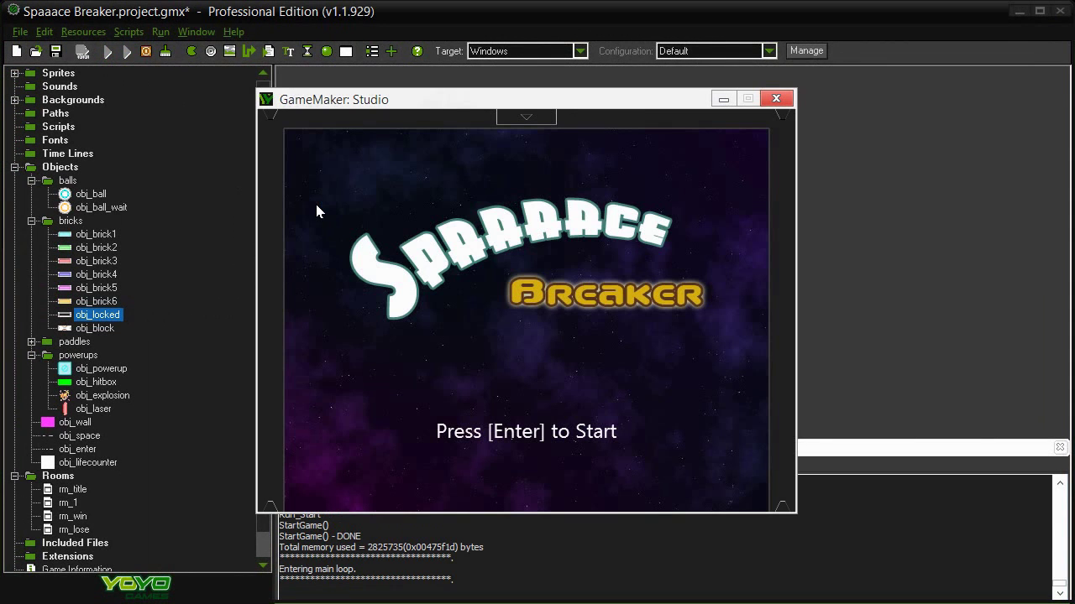
Play a round of Spaaace Breaker with the arrow keys and space, then stop the game
key("Return")
key("Right")
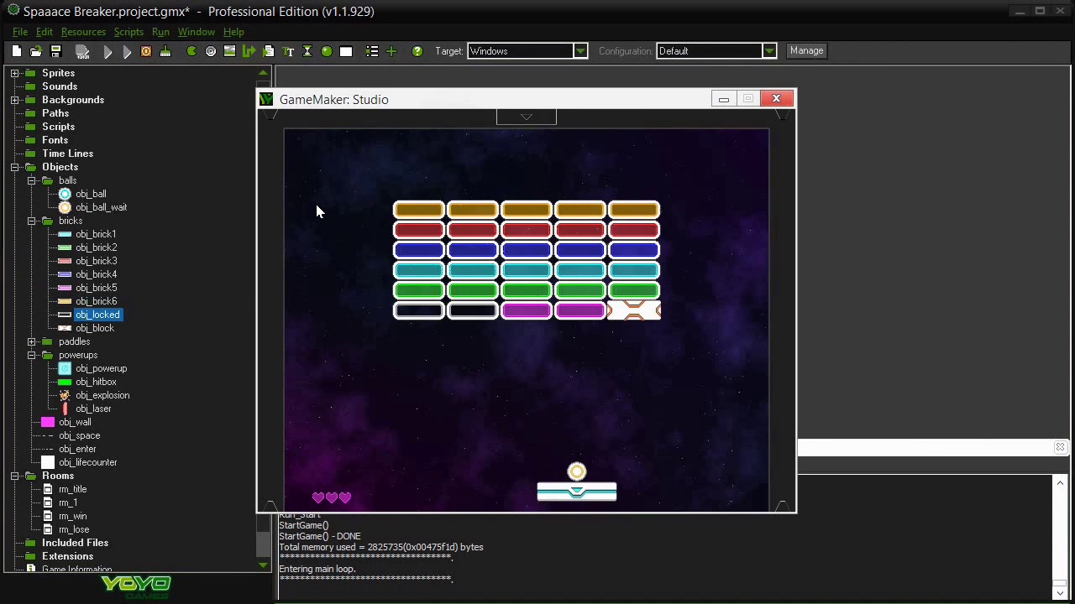
key("Left")
key("Left")
key("Right")
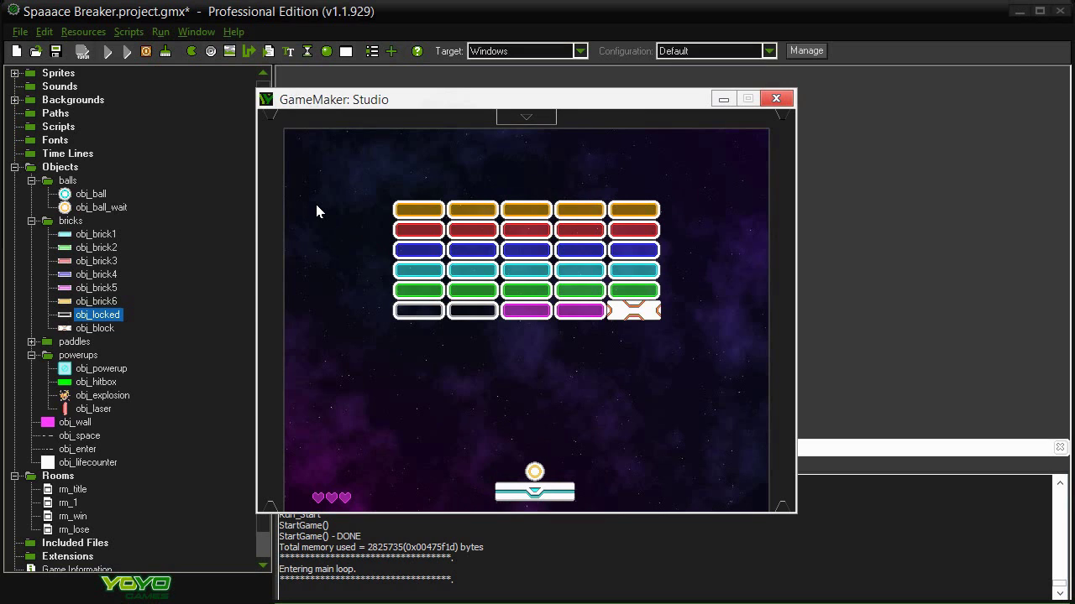
key("Left")
key("Right")
key("space")
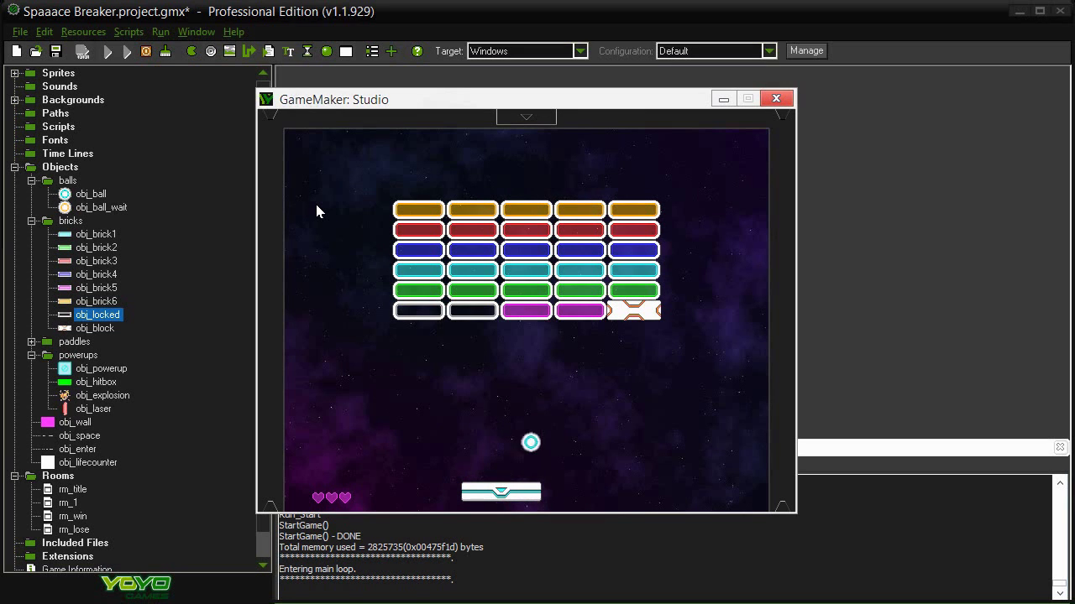
key("Right")
key("Right")
key("Left")
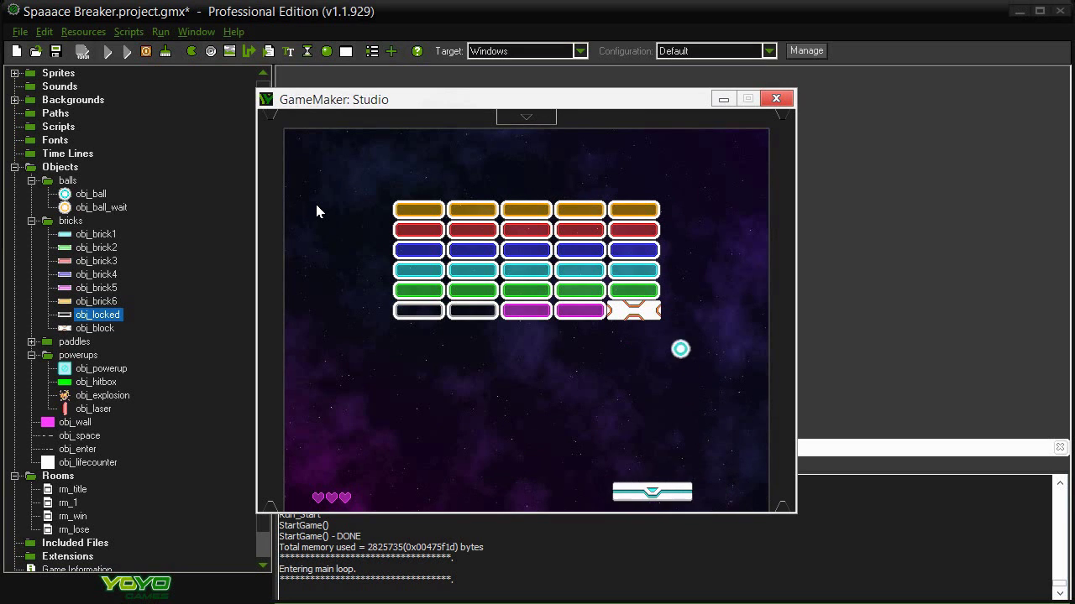
key("Right")
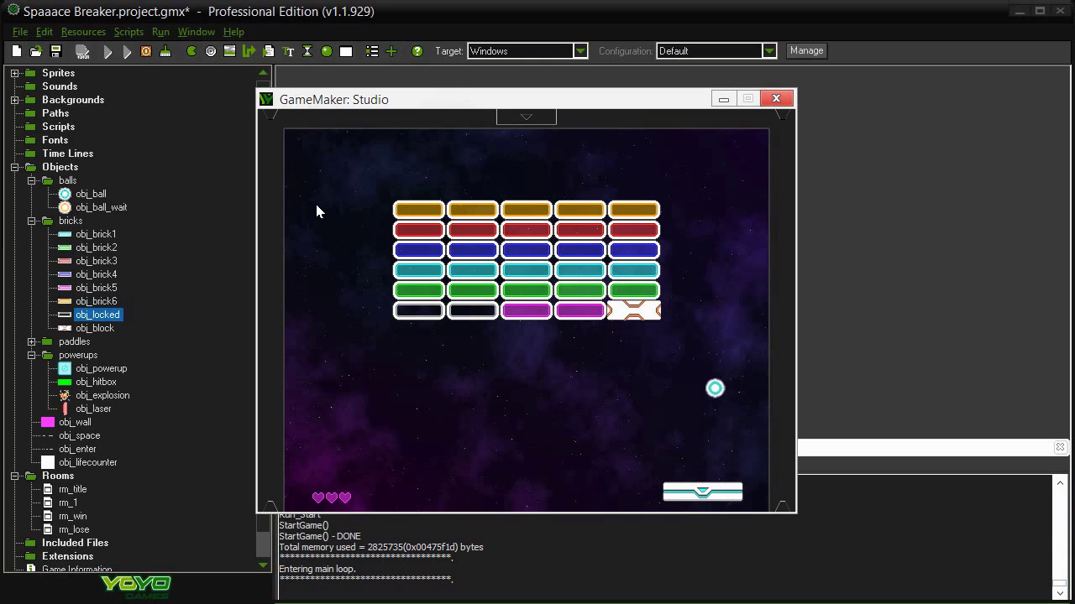
key("Left")
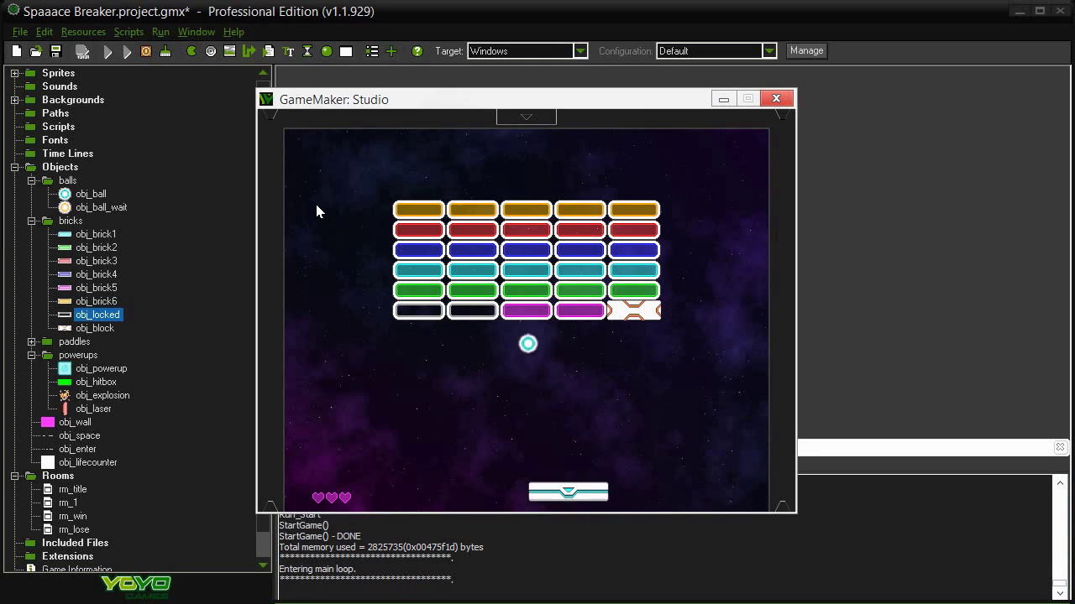
key("Left")
key("Right")
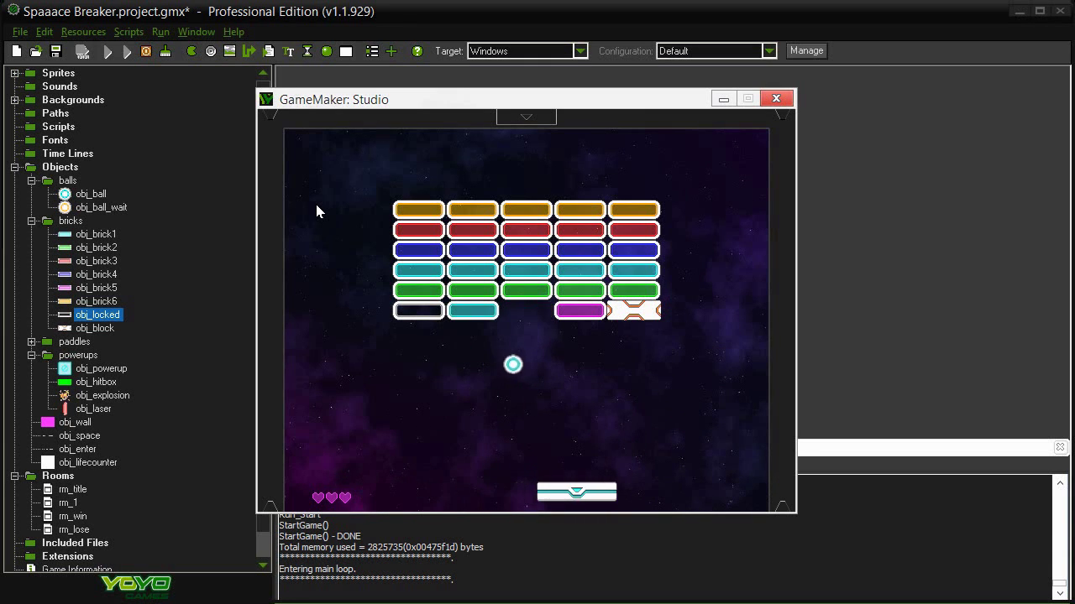
key("Left")
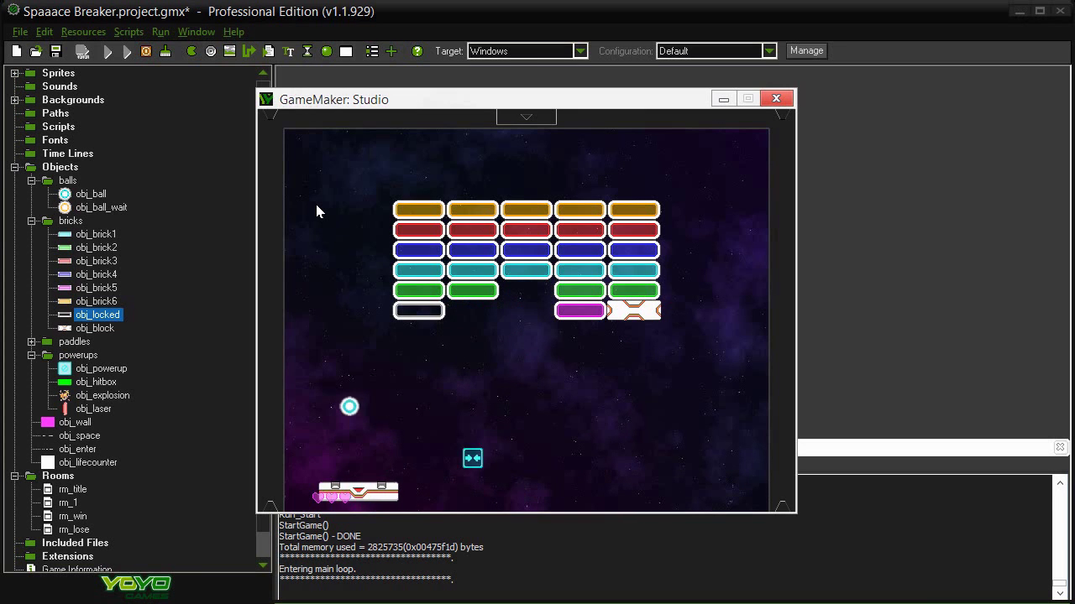
key("Right")
key("Right")
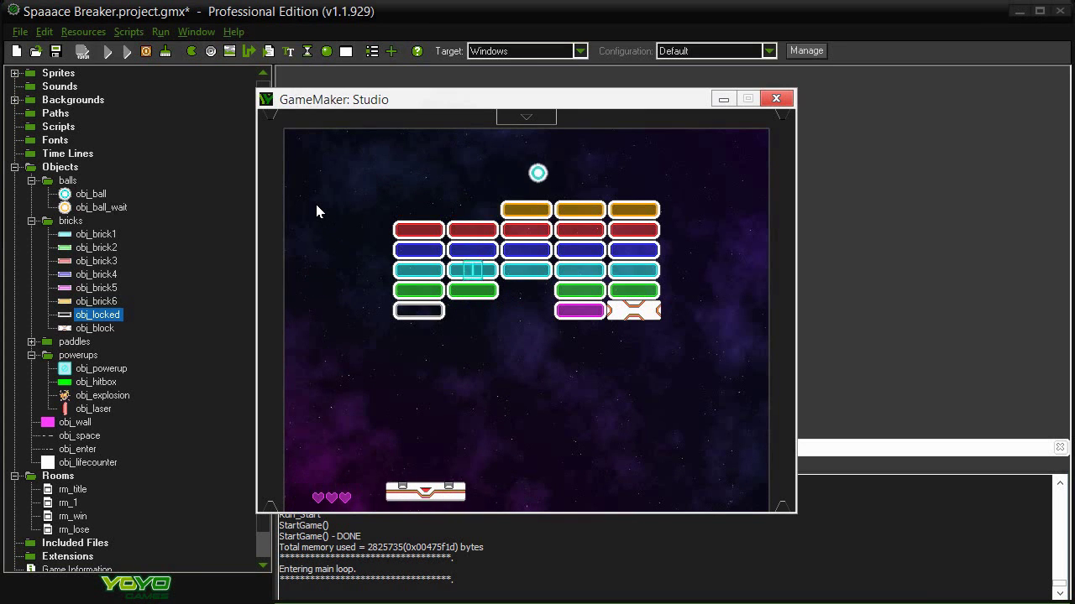
key("Right")
key("Right")
key("Right")
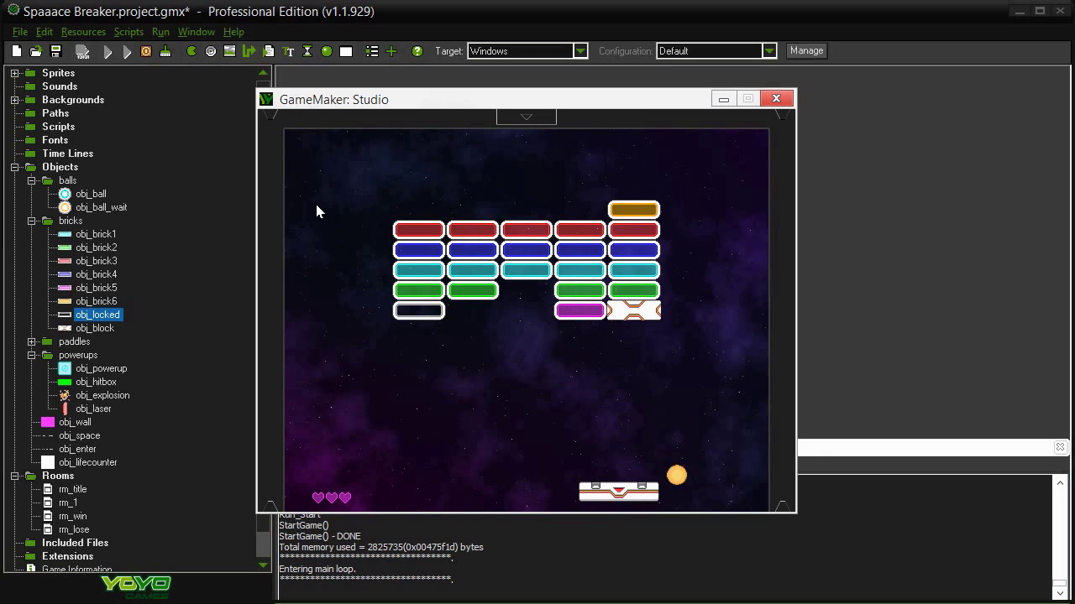
key("Left")
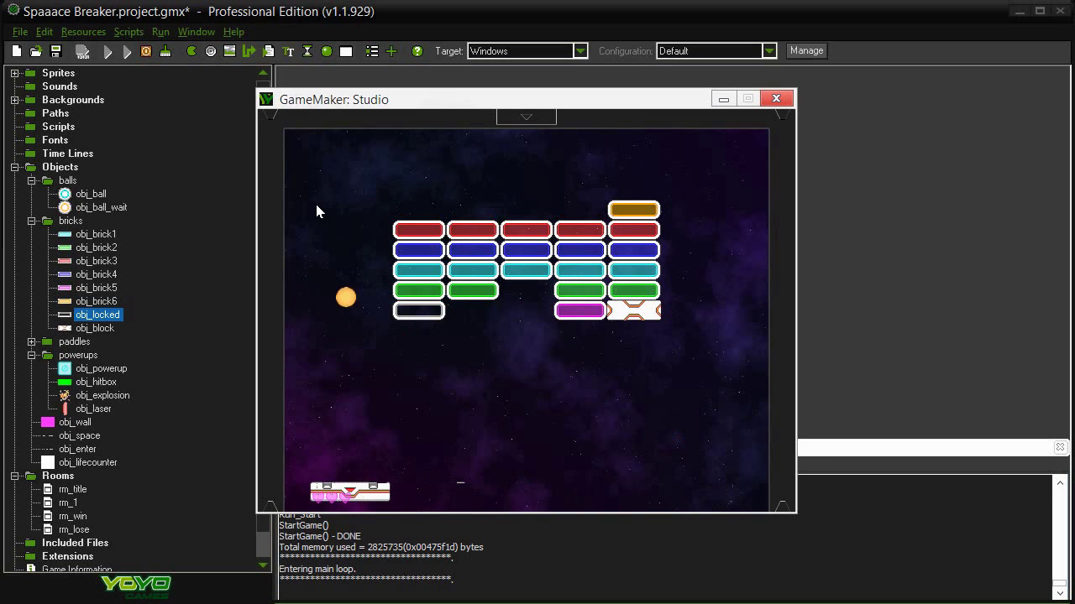
key("Right")
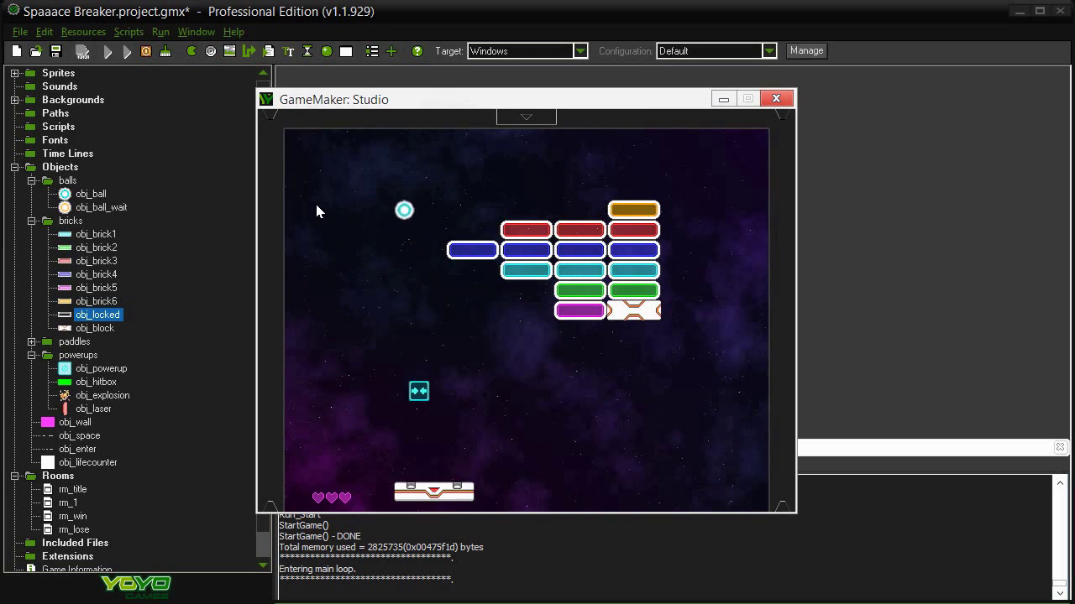
key("Right")
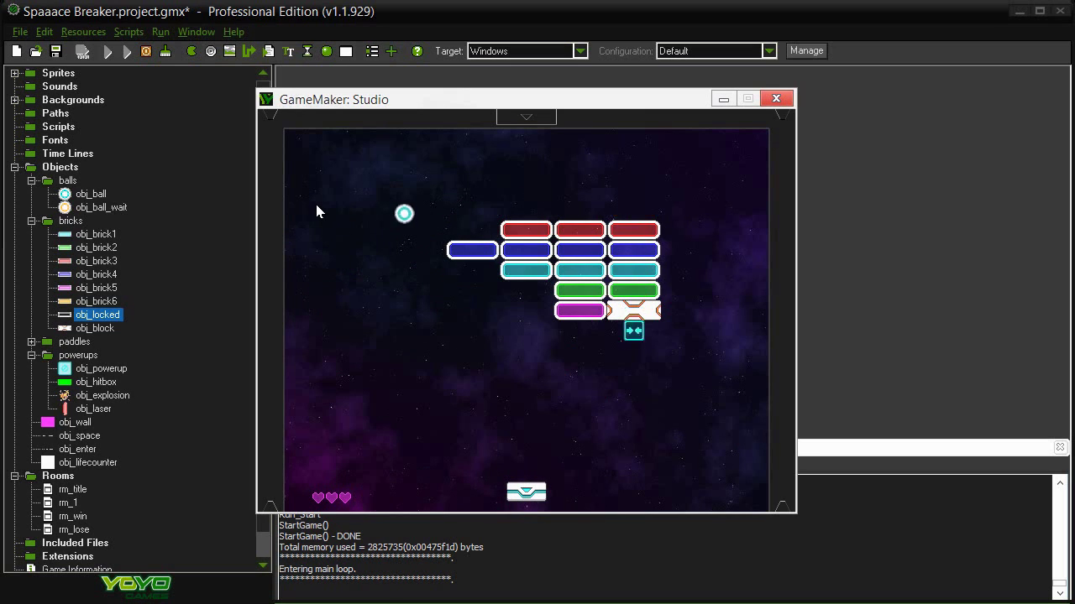
key("Left")
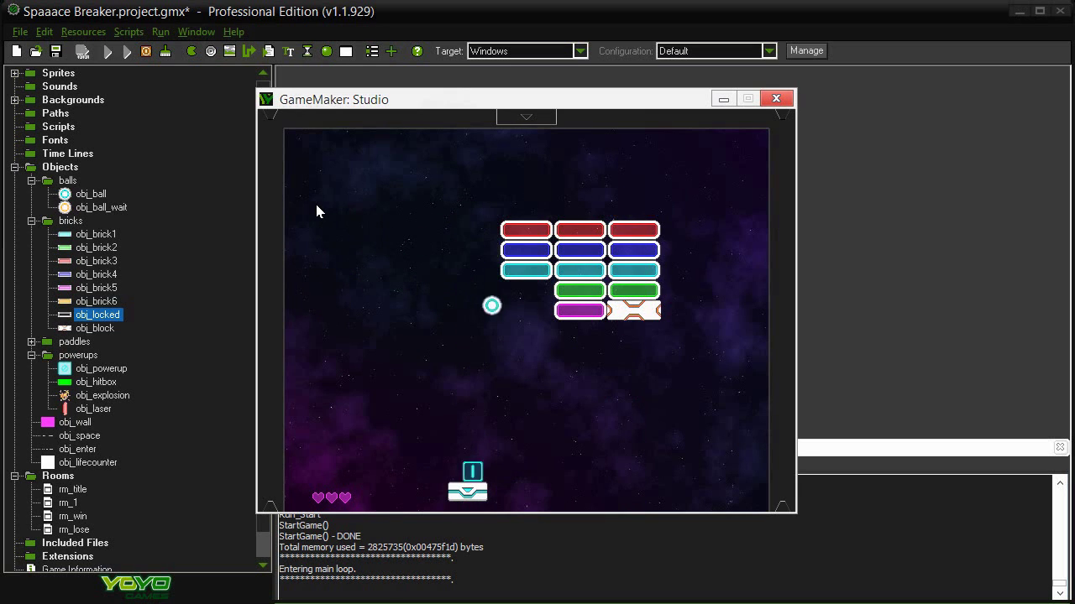
key("Right")
key("Right")
key("Left")
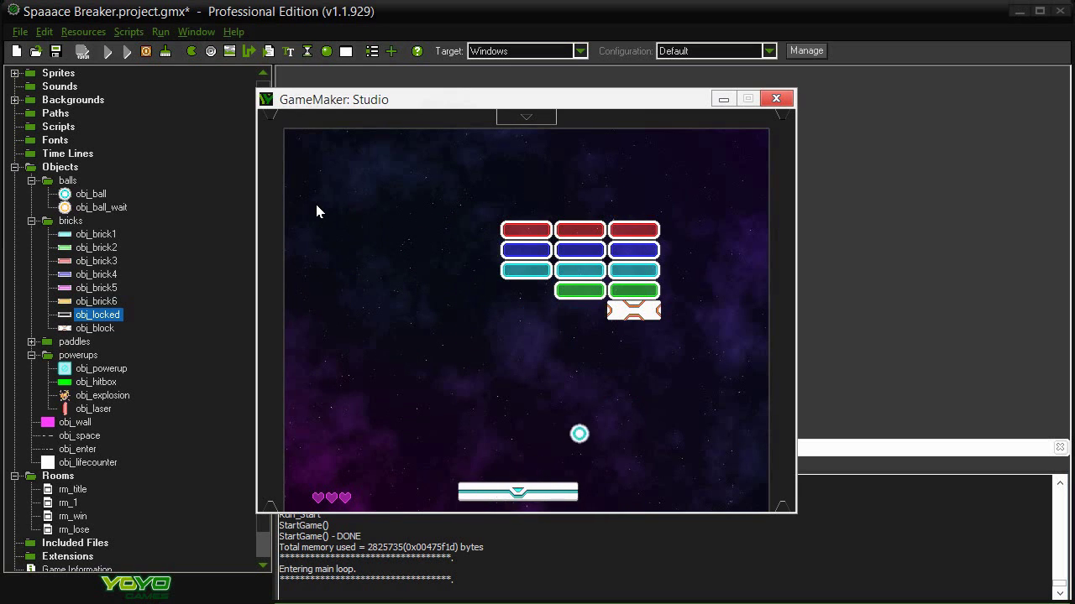
key("Right")
key("Right")
key("Left")
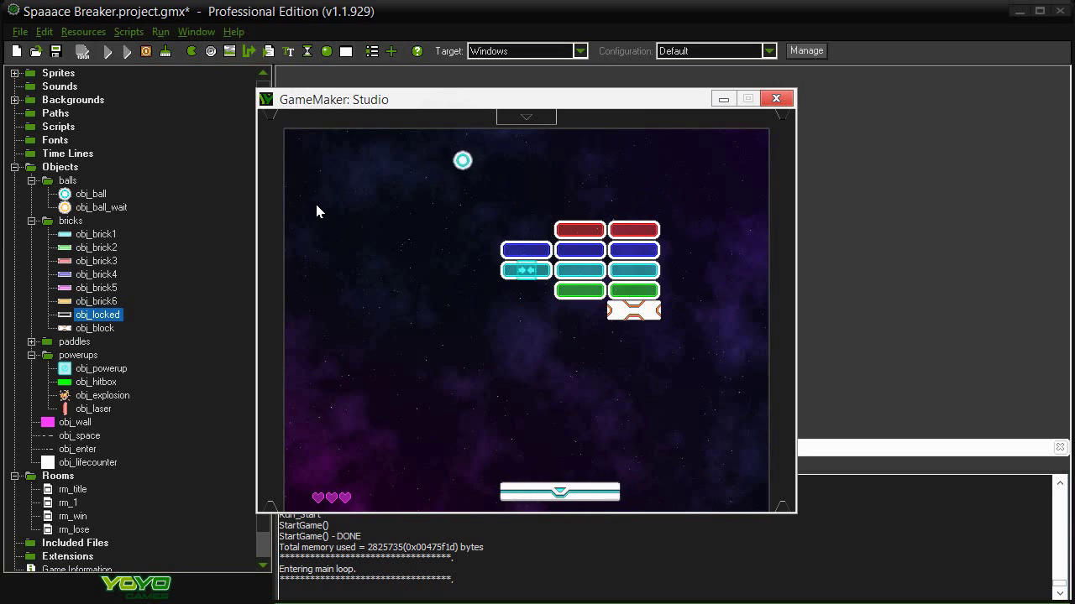
key("Right")
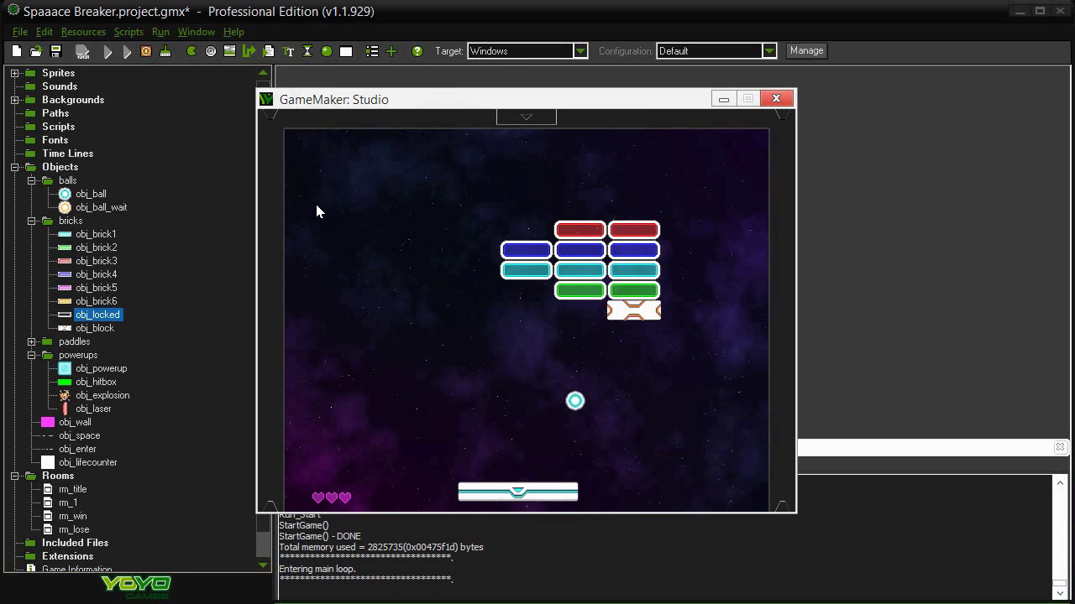
key("Right")
key("Right")
key("Left")
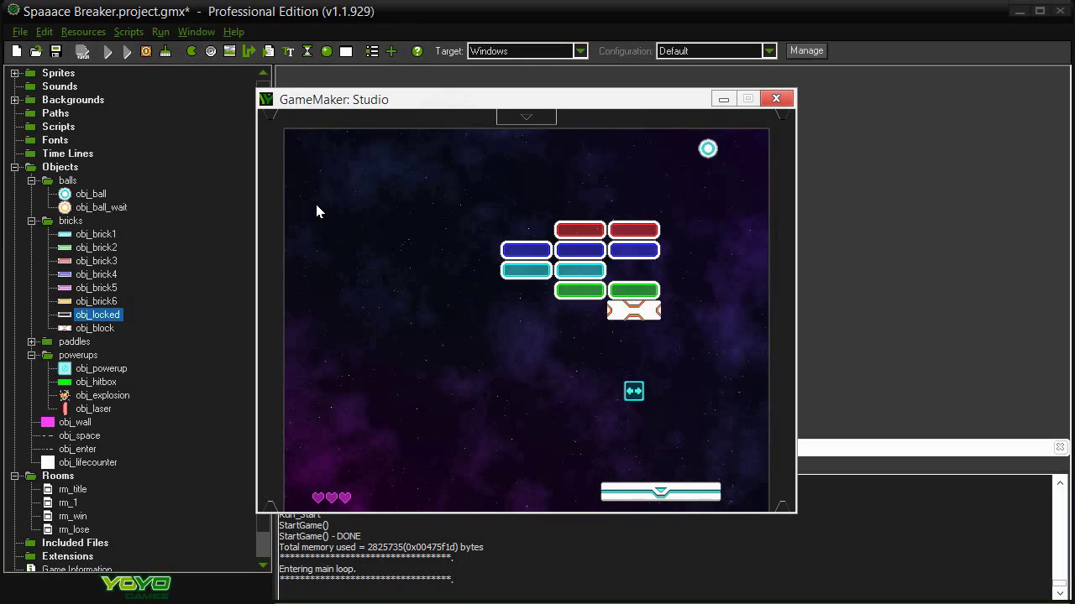
left_click(776, 98)
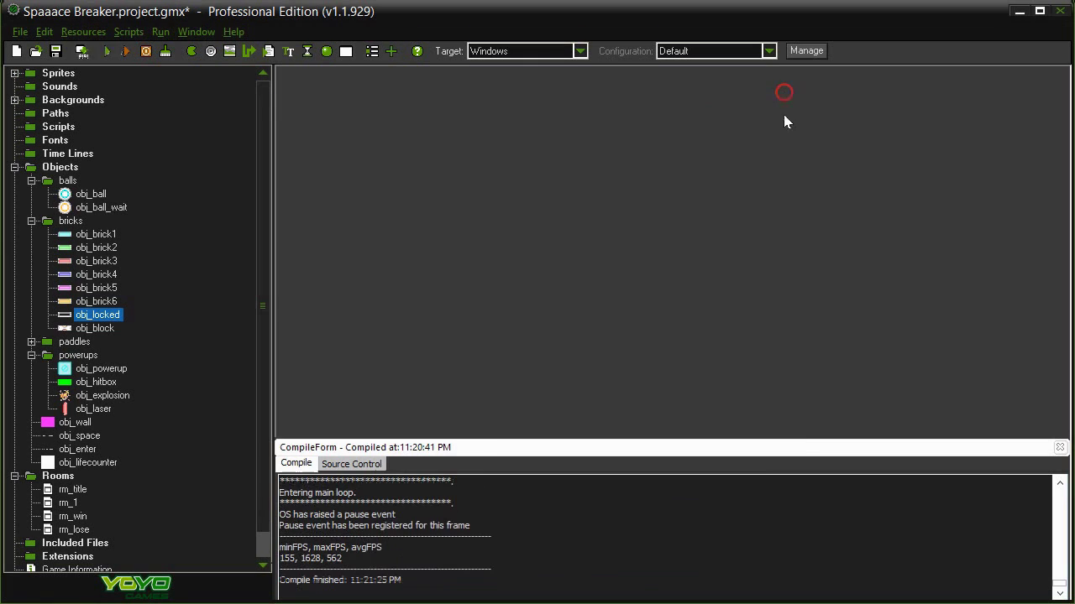
Close the CompileForm output panel at the bottom
left_click(1058, 448)
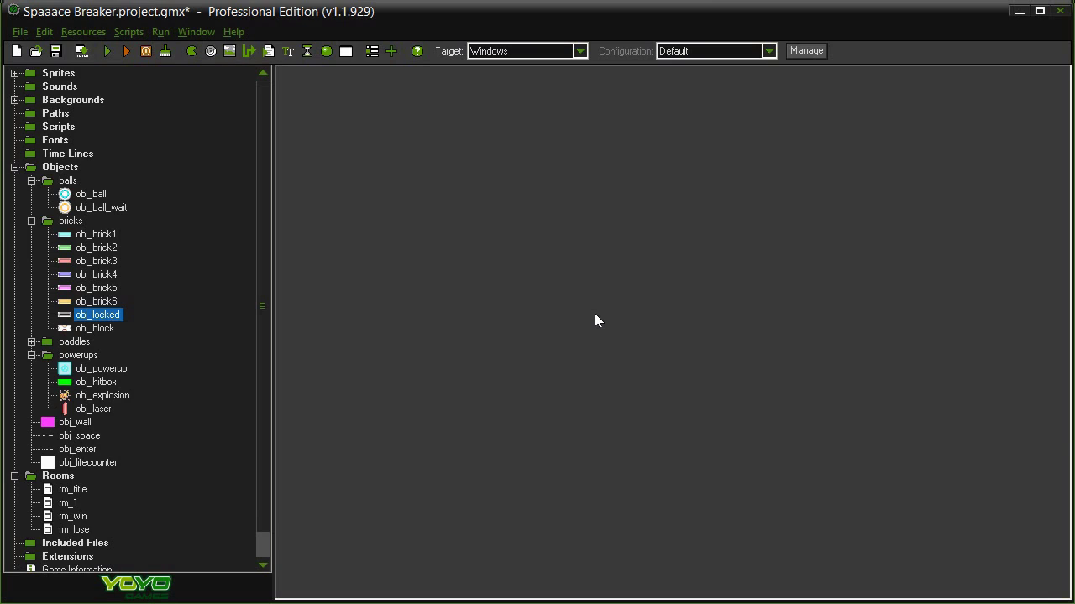